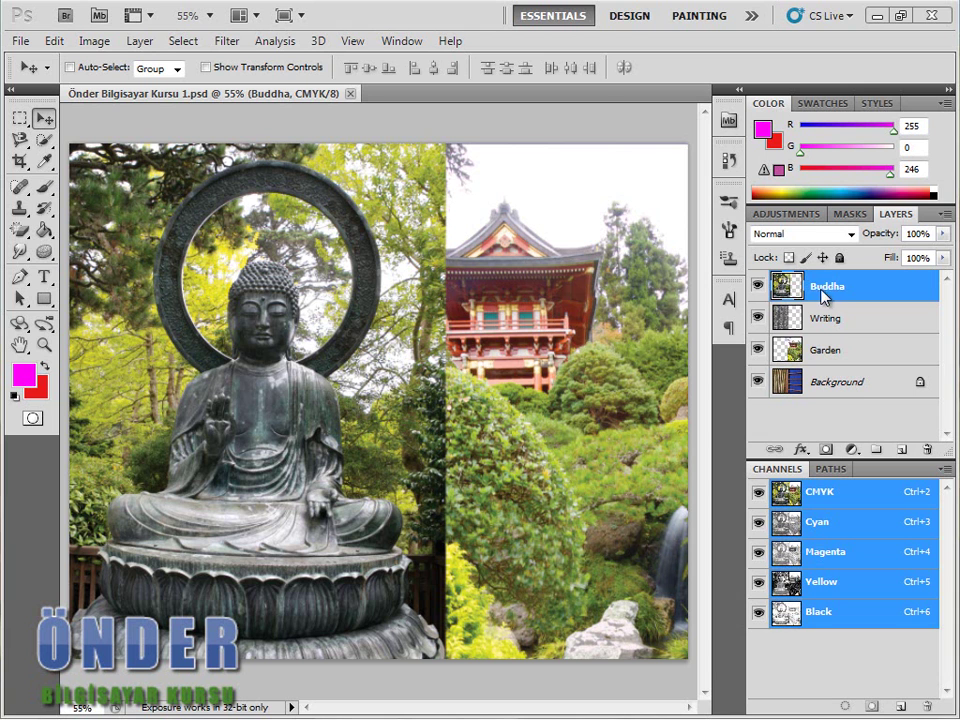
- Hide the Buddha and Garden layers and select the Background layer so only the bamboo photo shows
click(757, 287)
click(757, 350)
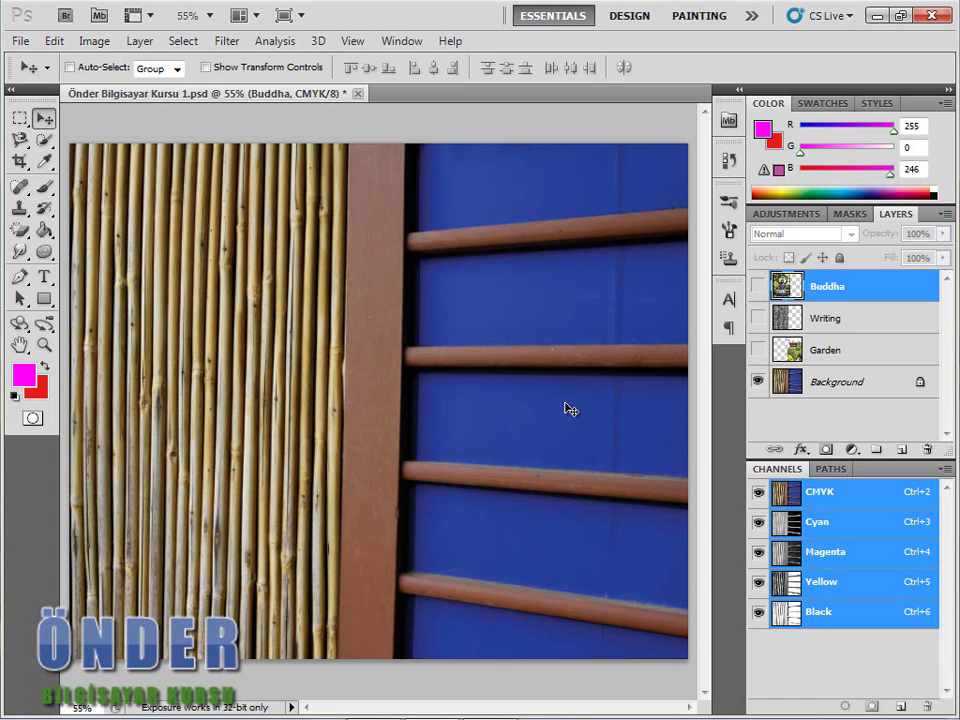
click(756, 350)
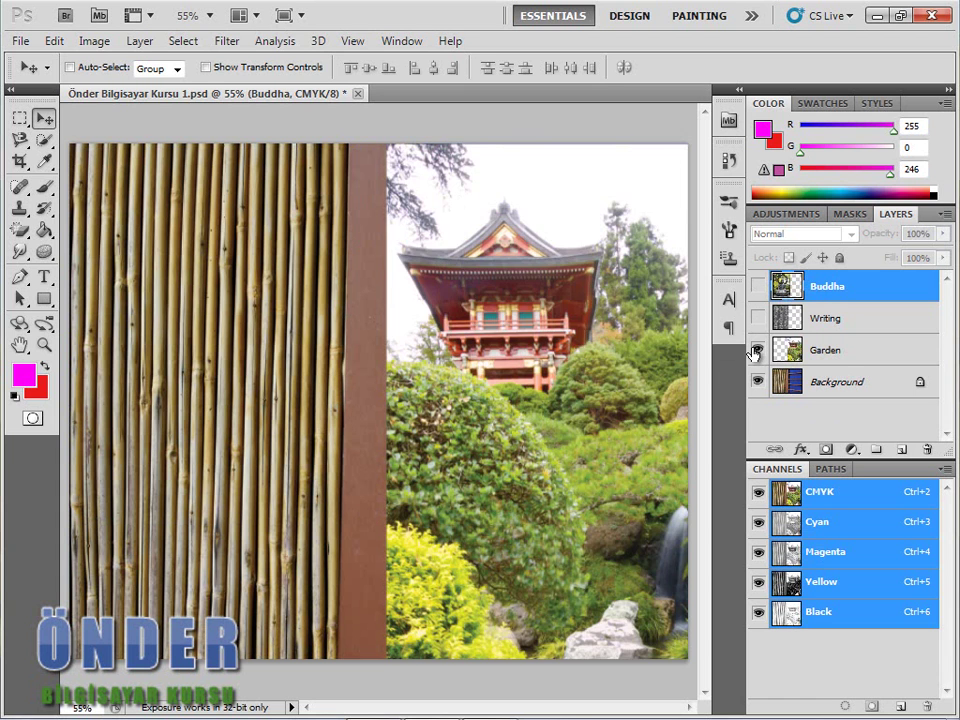
click(827, 352)
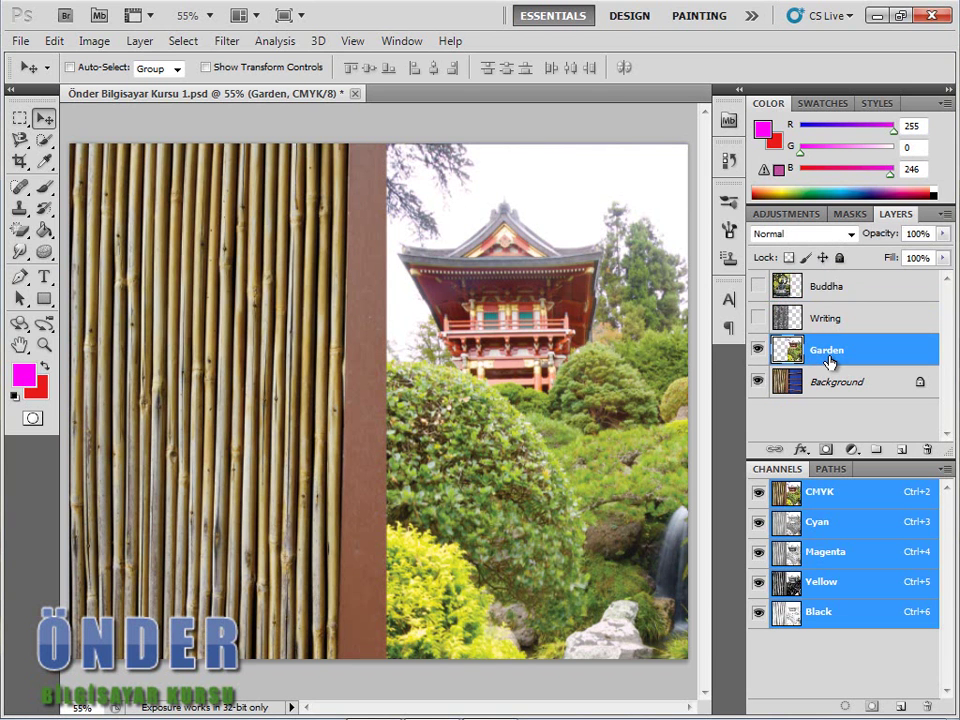
click(756, 350)
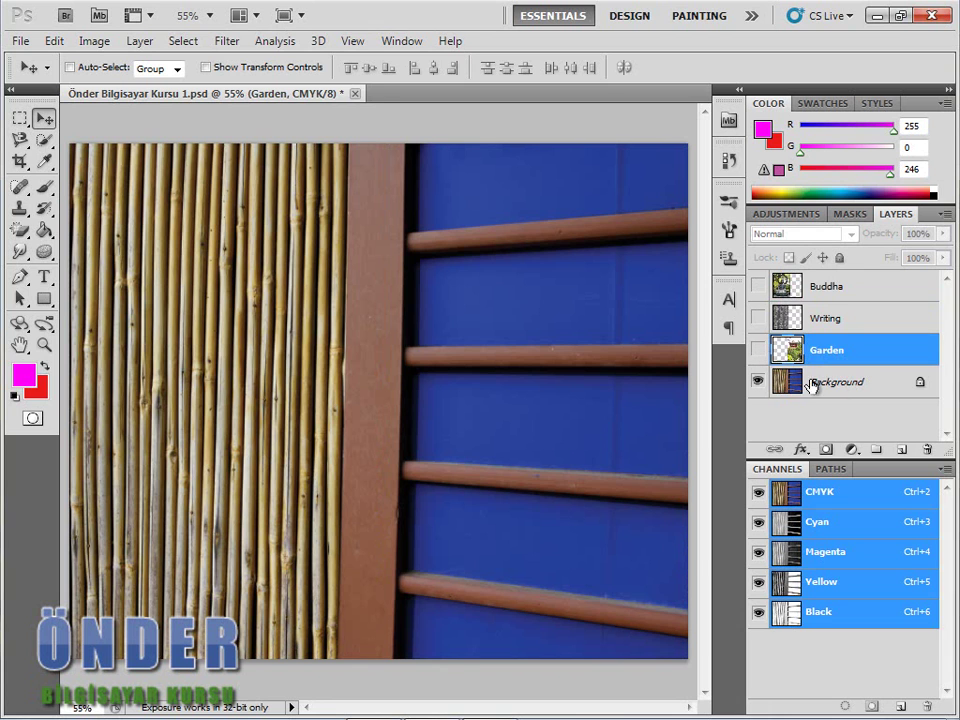
click(840, 393)
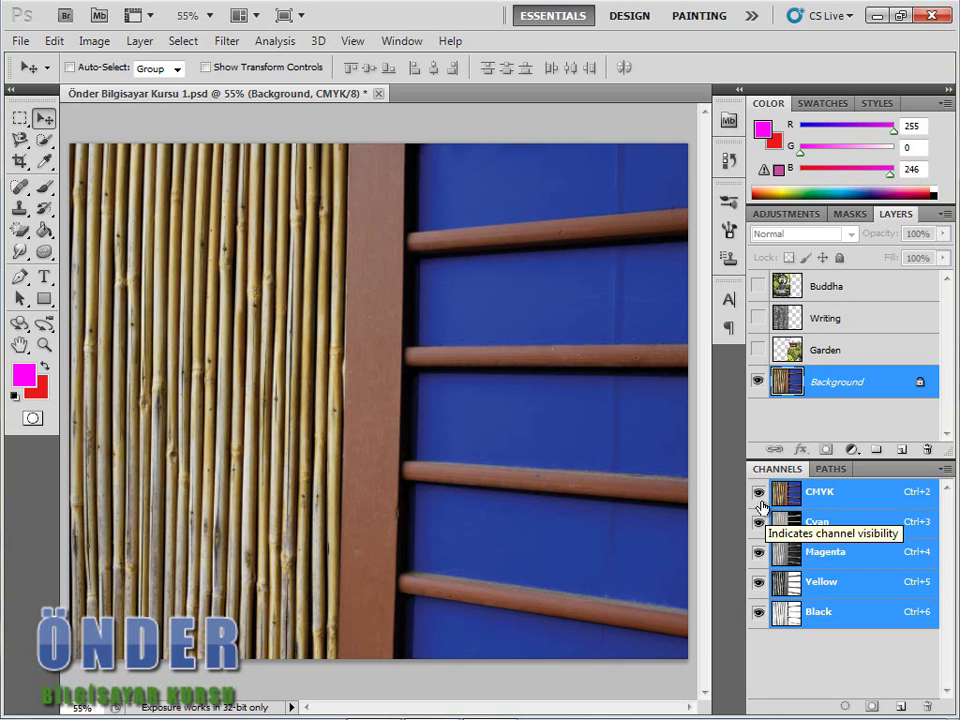
- Show only the Cyan channel and make it the active channel
click(759, 551)
click(758, 581)
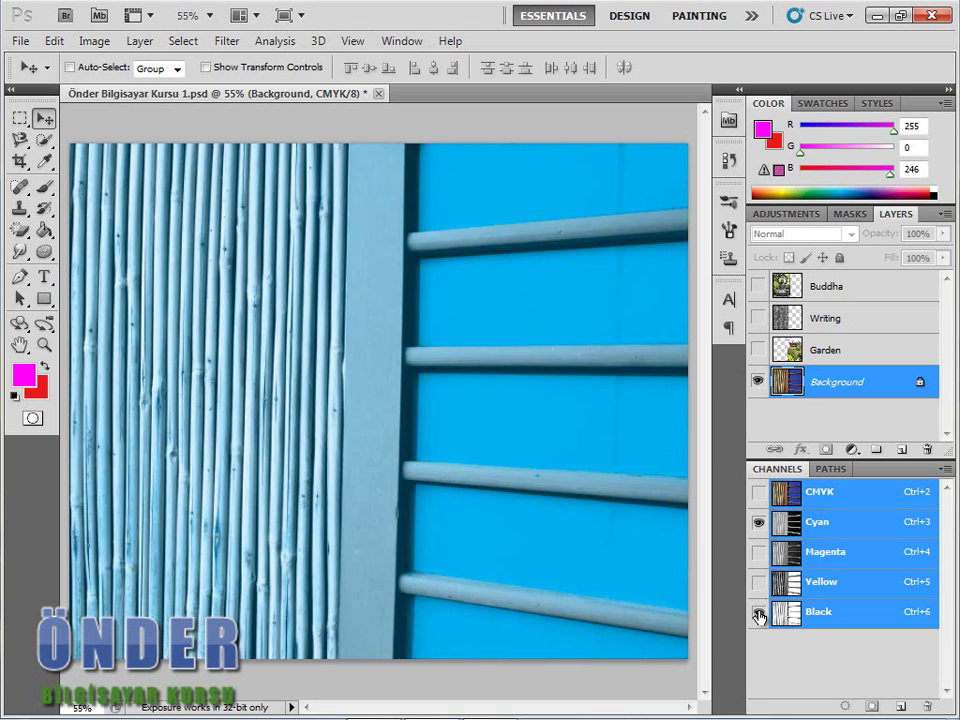
click(759, 612)
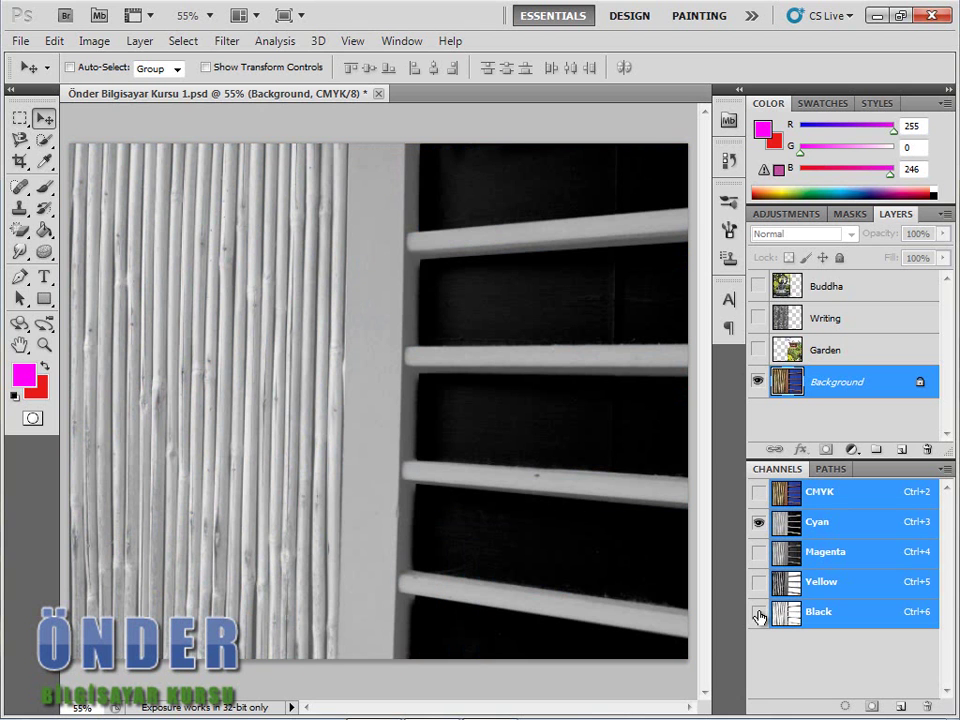
click(832, 528)
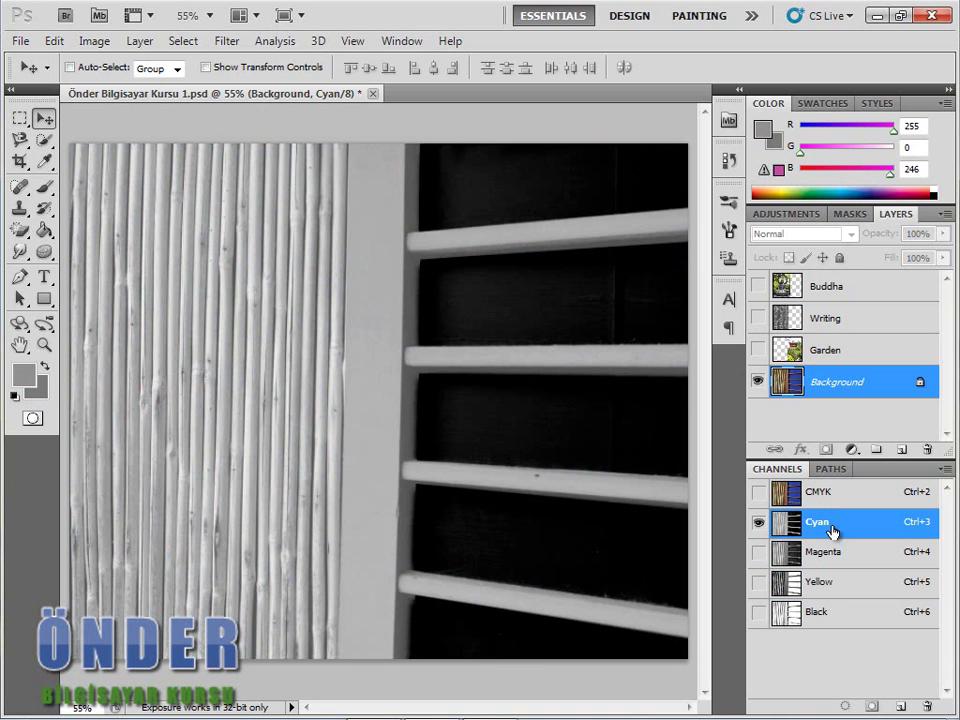
- Duplicate the Cyan channel as 'Önder' and hide Cyan so only Önder is visible
right_click(832, 530)
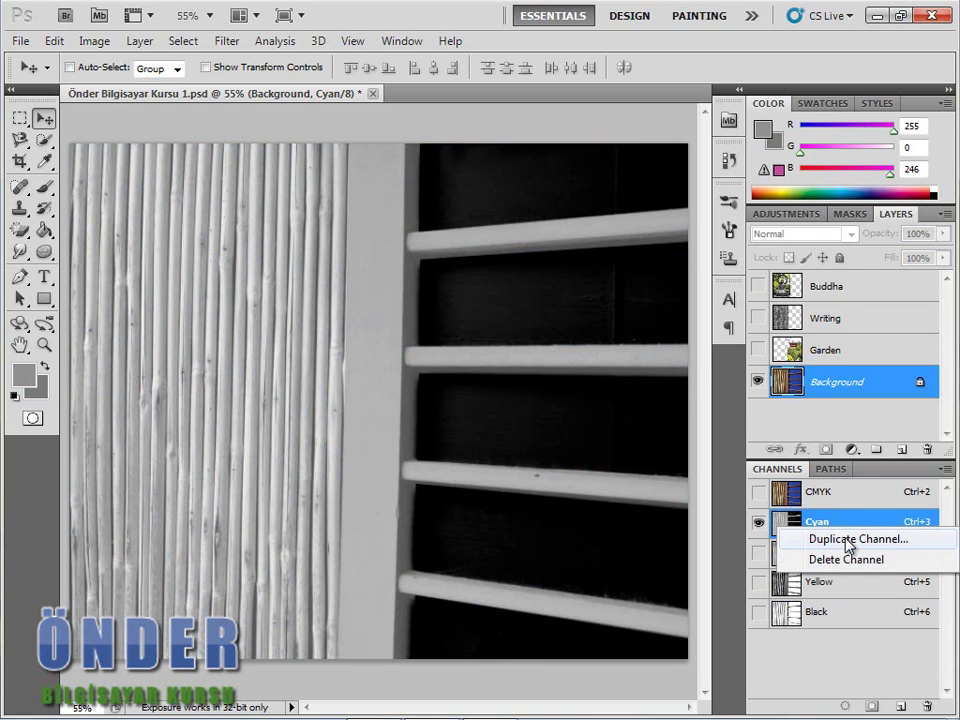
click(848, 540)
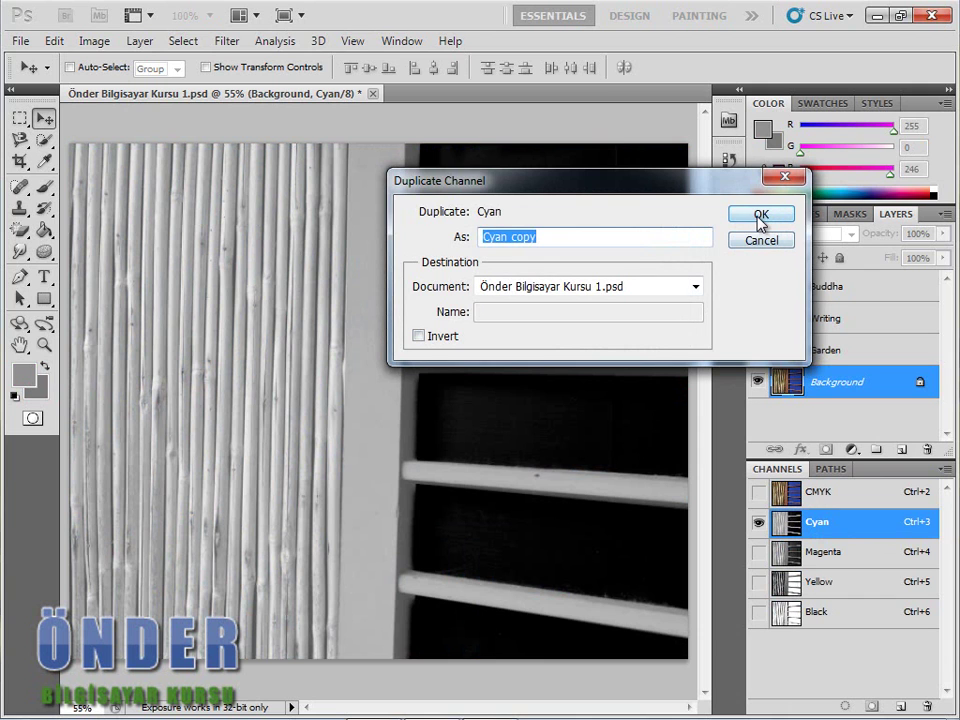
text(Önder)
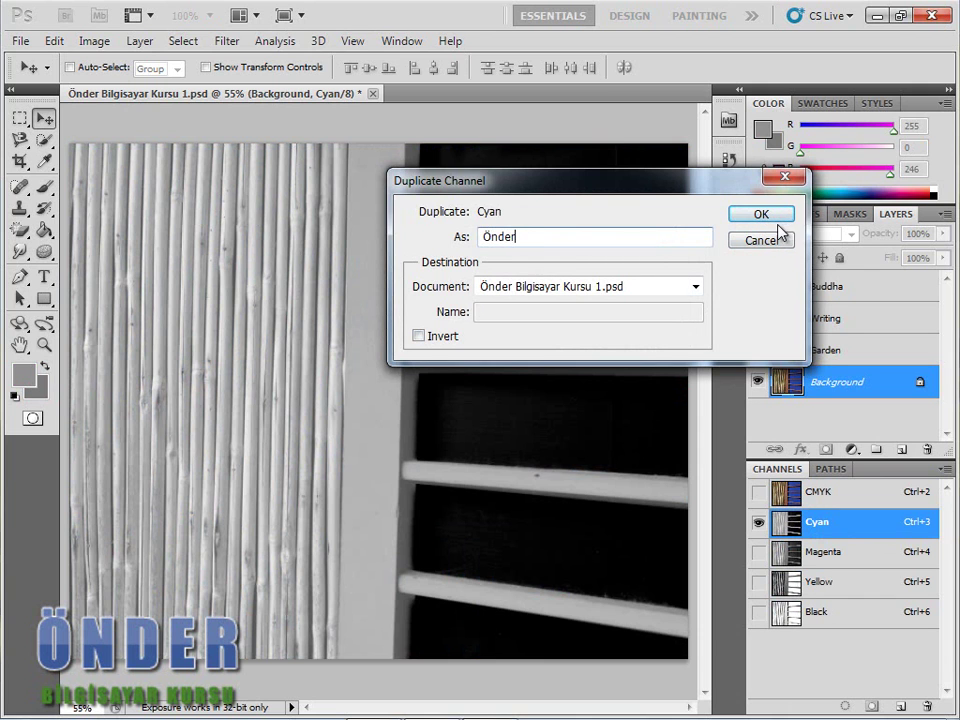
click(779, 219)
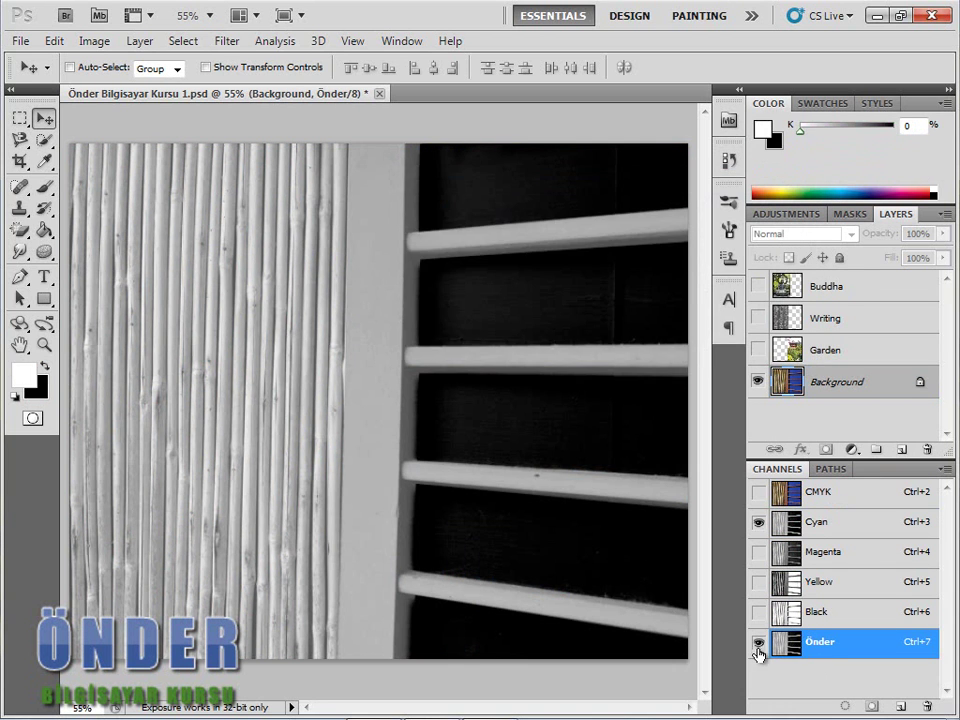
click(758, 521)
- Apply Levels to the Önder channel with input levels of about 38, 3.17 and 48
click(92, 40)
mouse_move(123, 88)
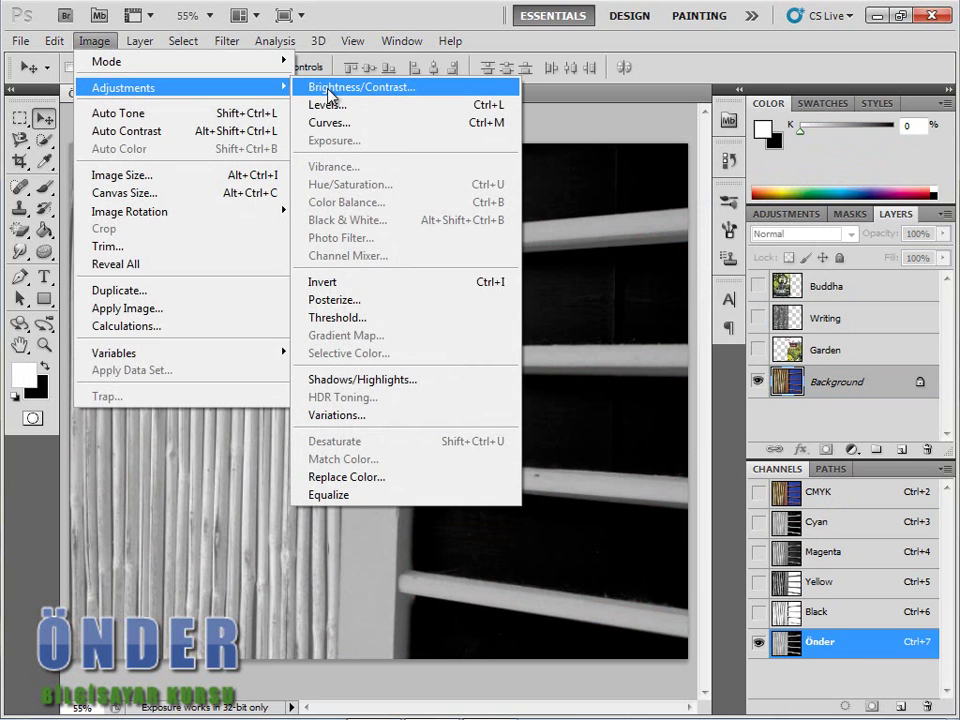
click(334, 103)
drag(832, 126, 512, 144)
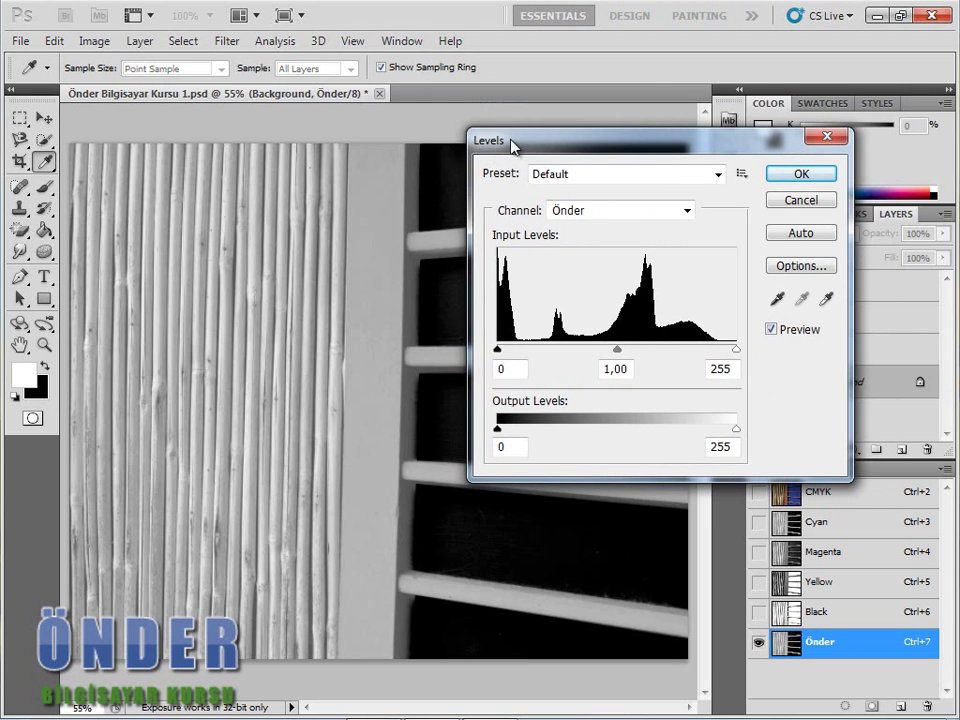
drag(616, 148, 647, 94)
drag(652, 293, 586, 293)
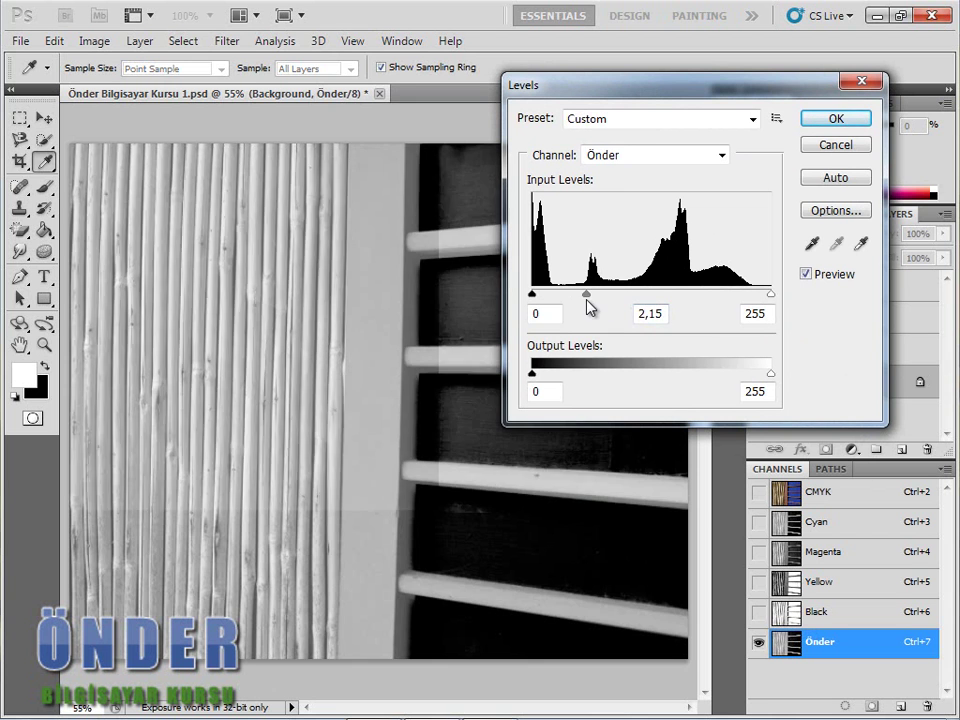
drag(770, 293, 623, 295)
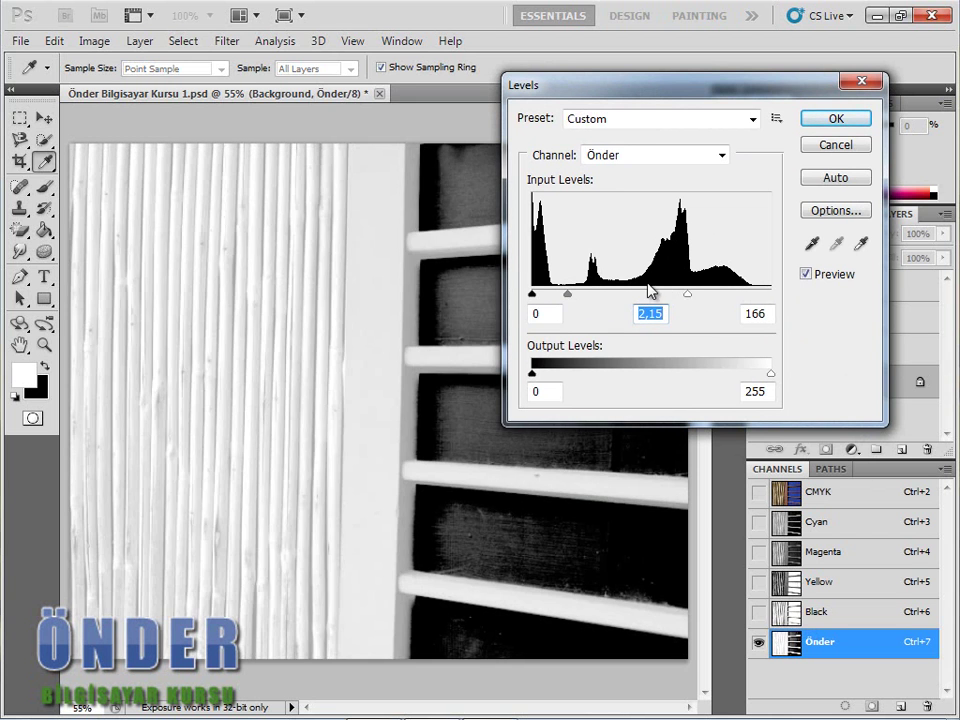
drag(532, 294, 553, 296)
drag(645, 294, 578, 296)
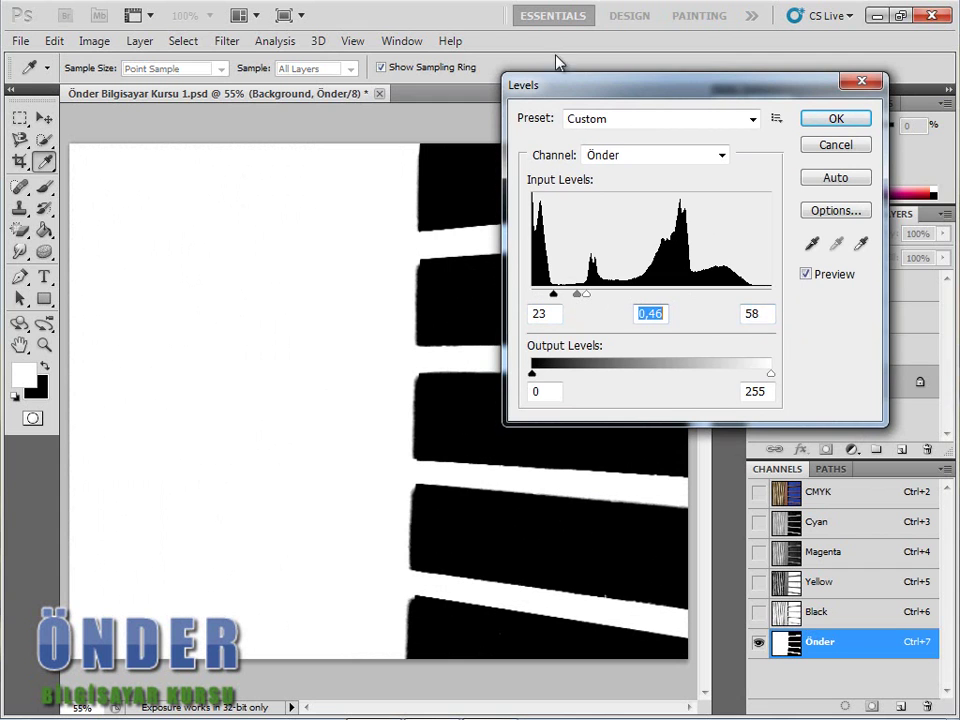
mouse_move(551, 92)
mouse_down()
mouse_move(612, 61)
mouse_move(585, 40)
mouse_up()
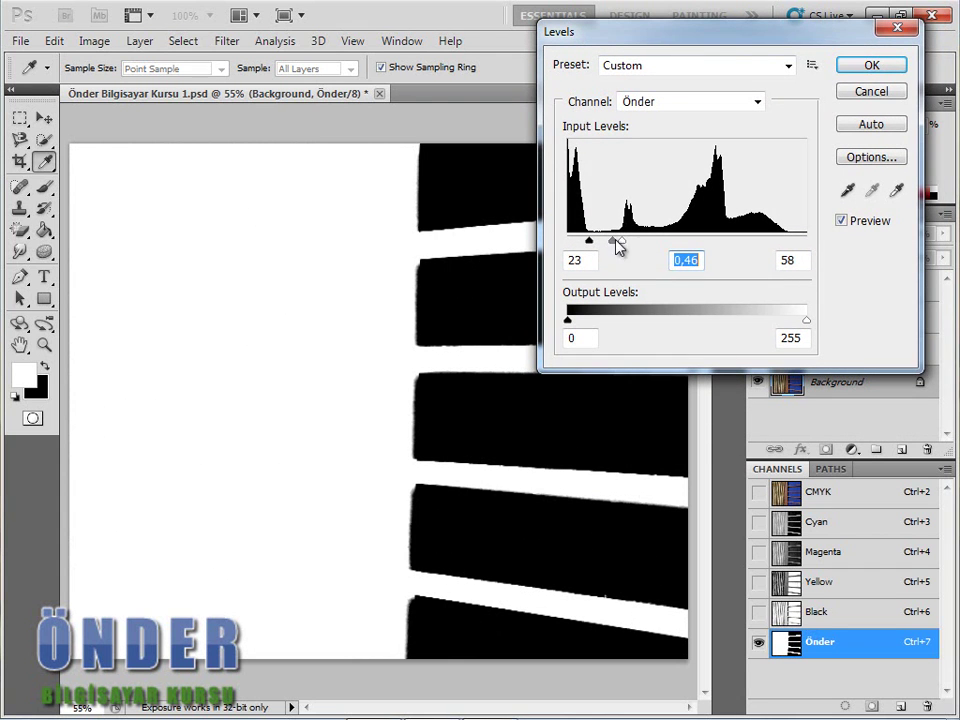
drag(590, 242, 612, 250)
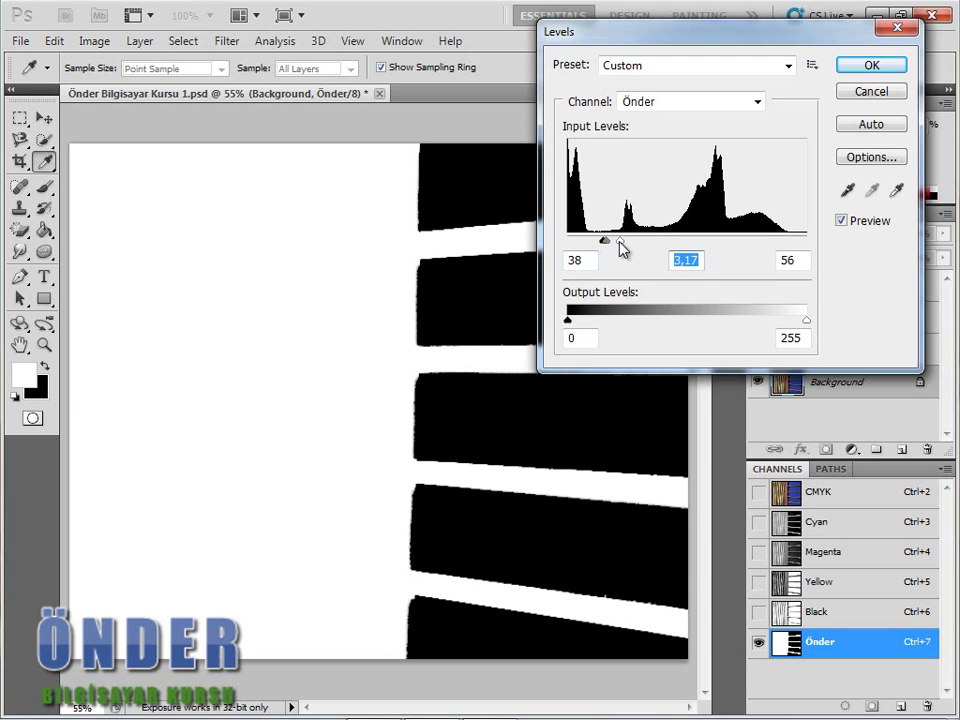
key(Tab)
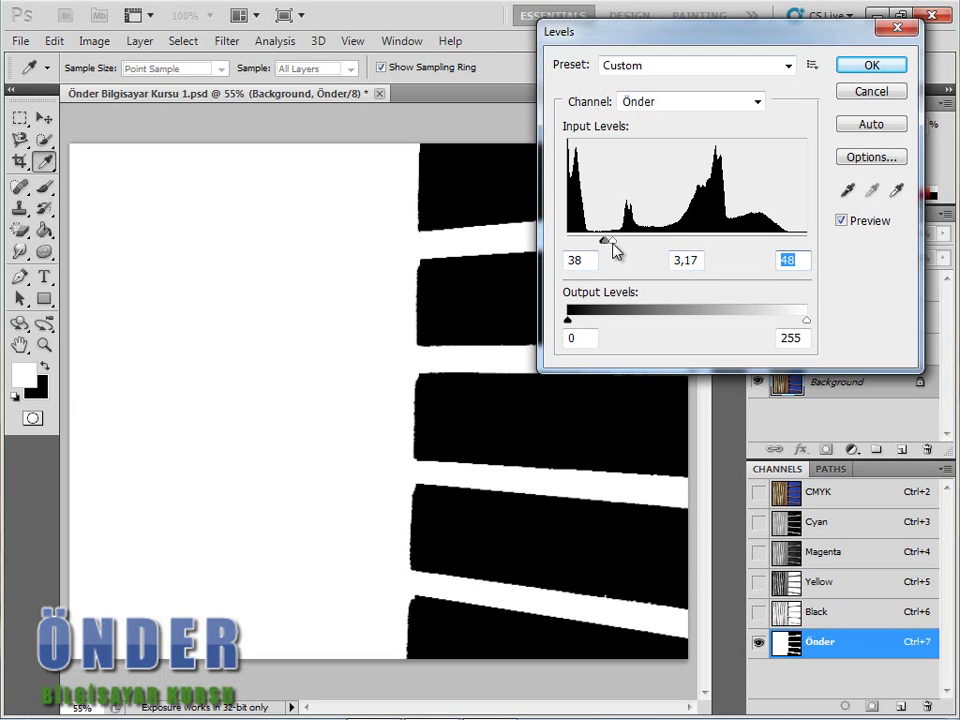
click(868, 66)
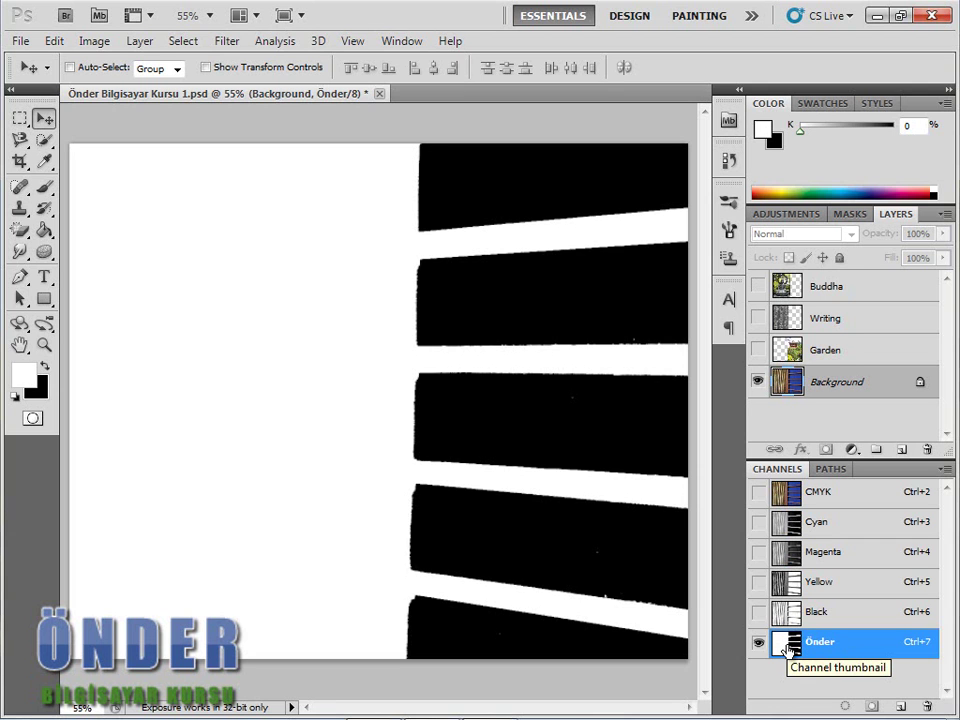
- Load the Önder channel as a selection, then switch back to the full CMYK composite view
ctrl+click(788, 651)
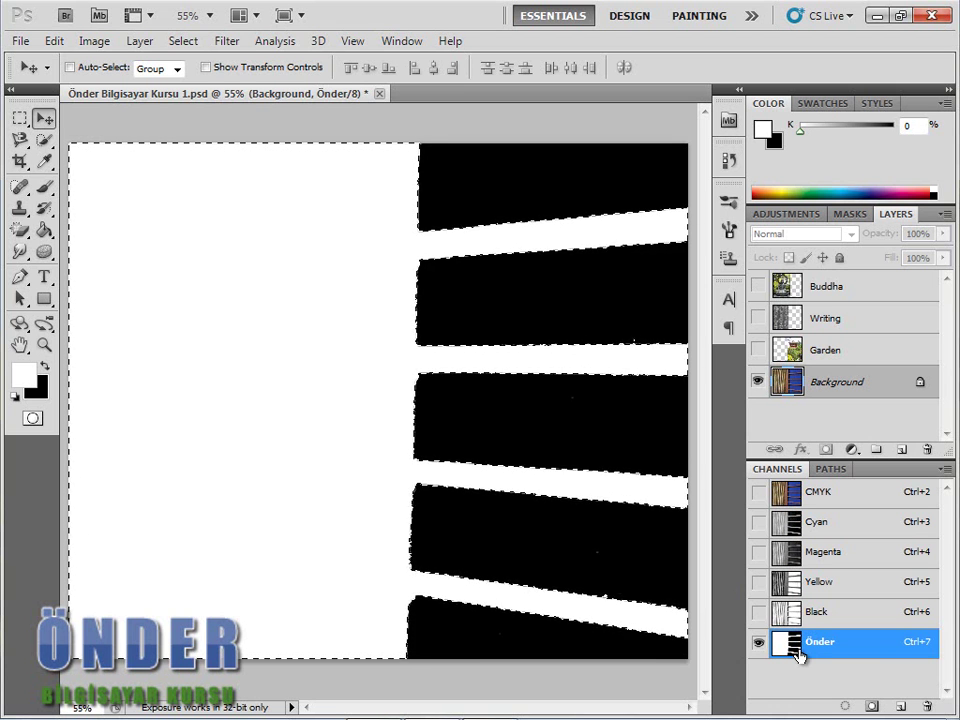
click(759, 491)
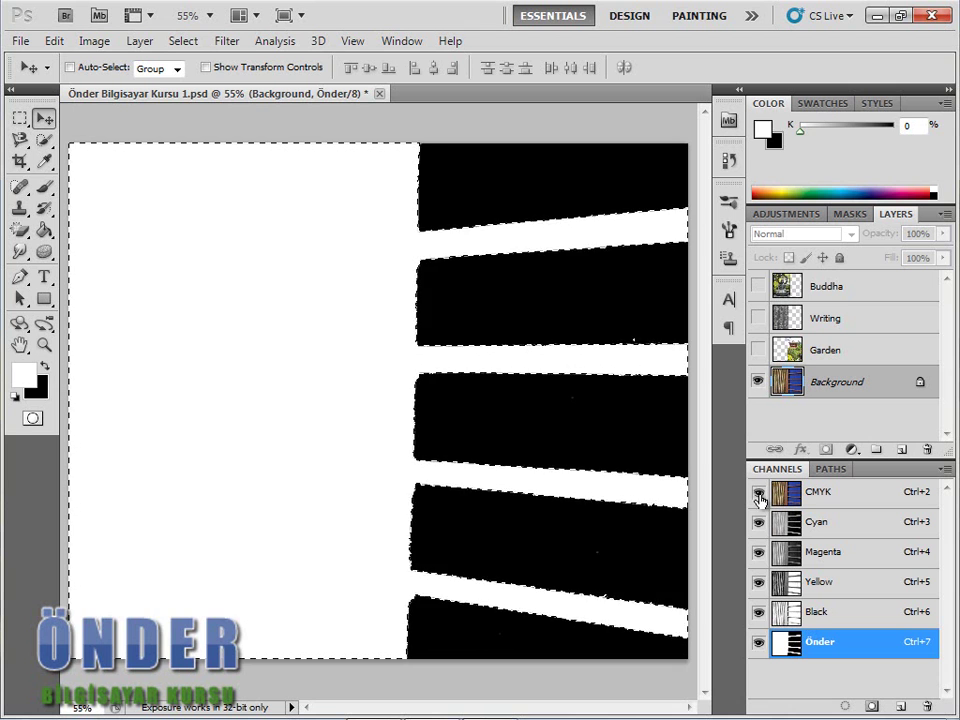
click(759, 648)
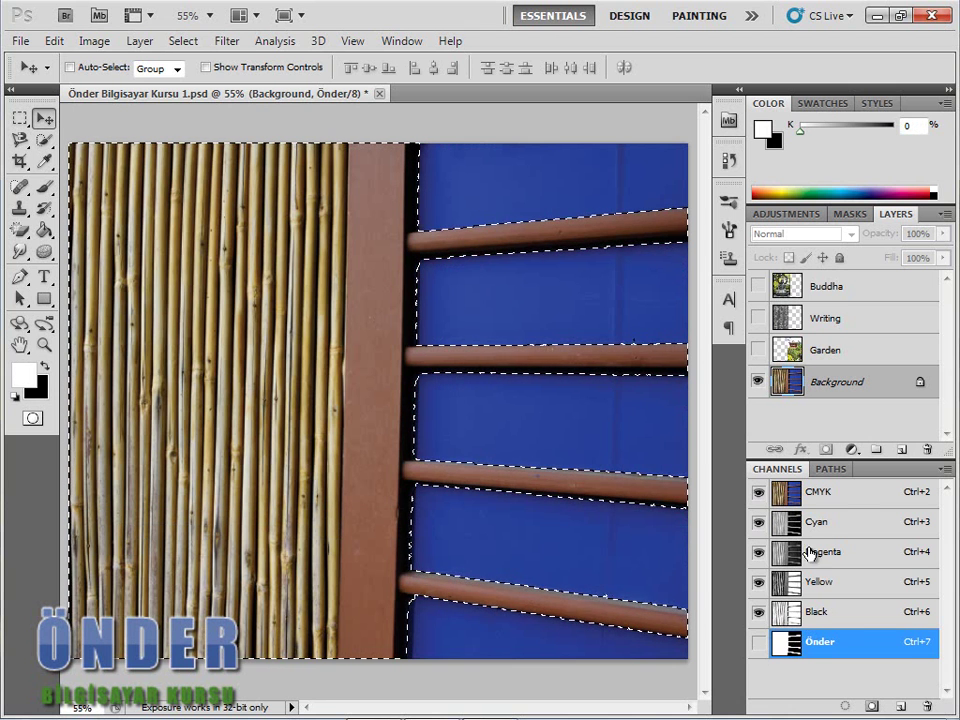
click(846, 497)
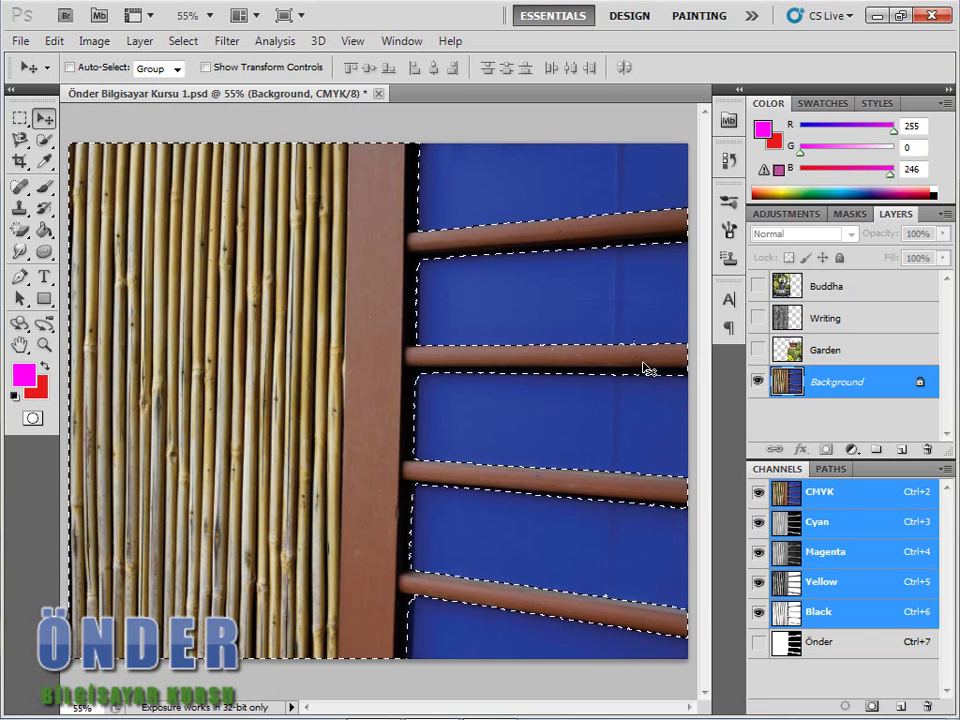
- Select the Garden layer, invert the Önder selection and add it as the Garden layer mask
key(alt+bracketright)
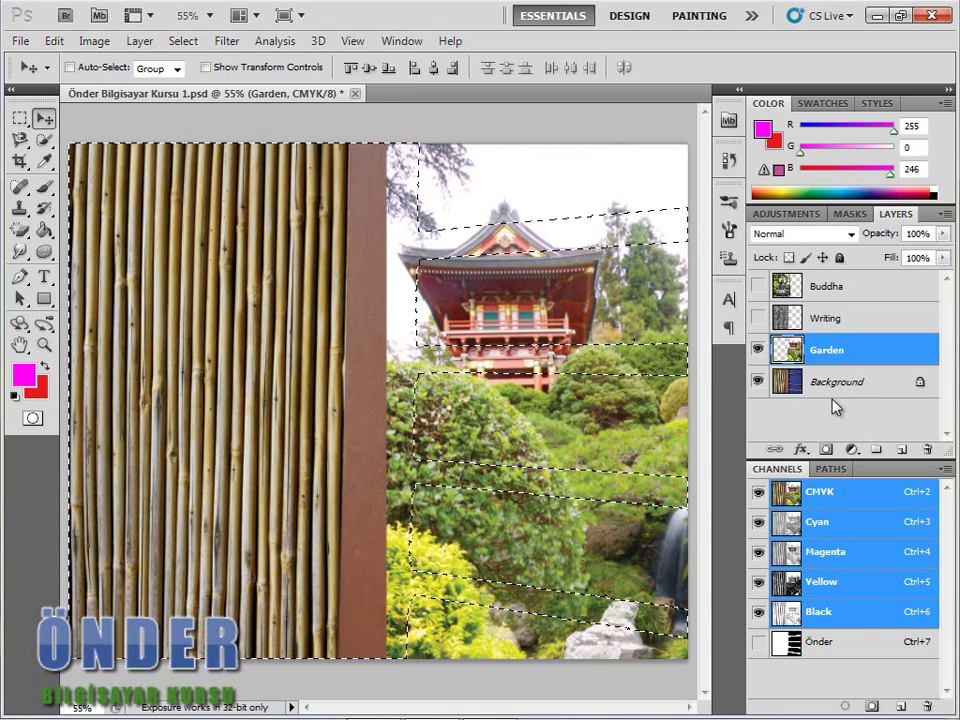
click(758, 350)
click(759, 352)
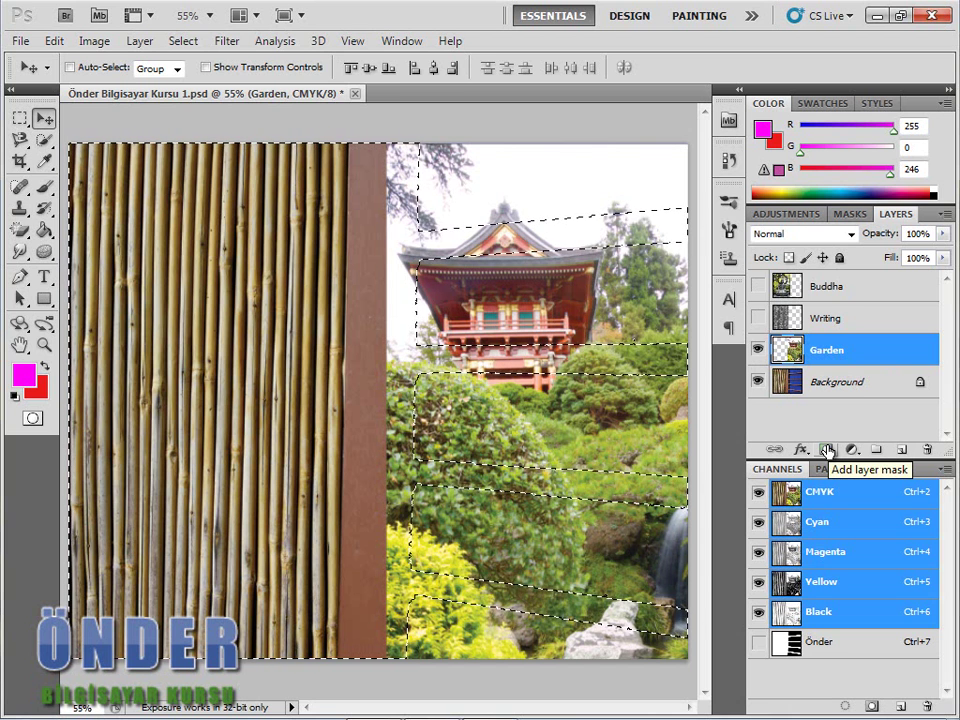
click(828, 452)
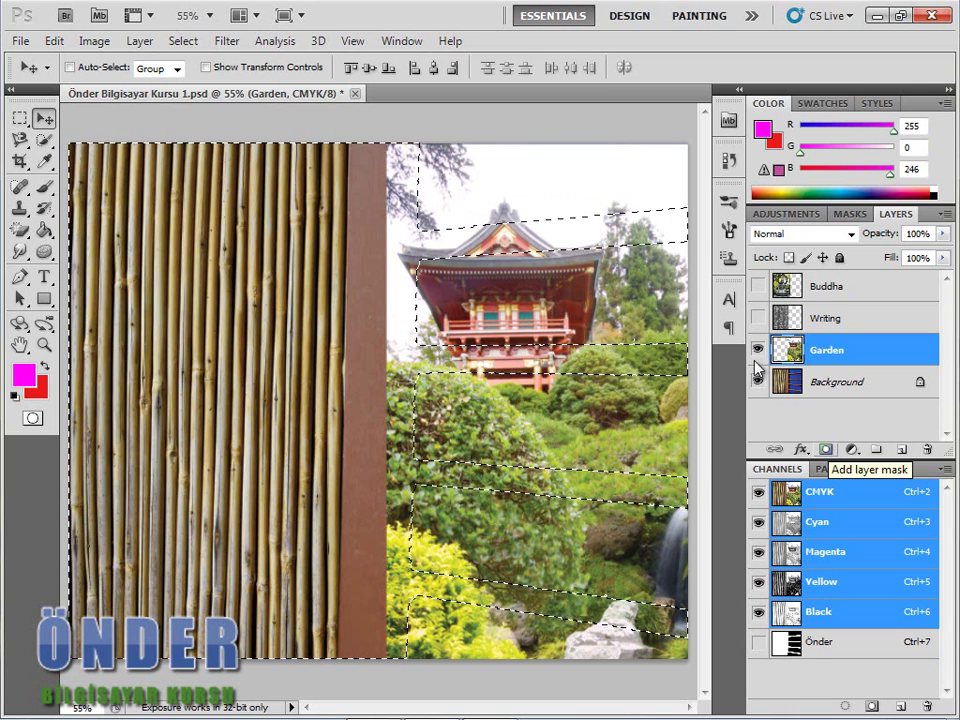
click(188, 40)
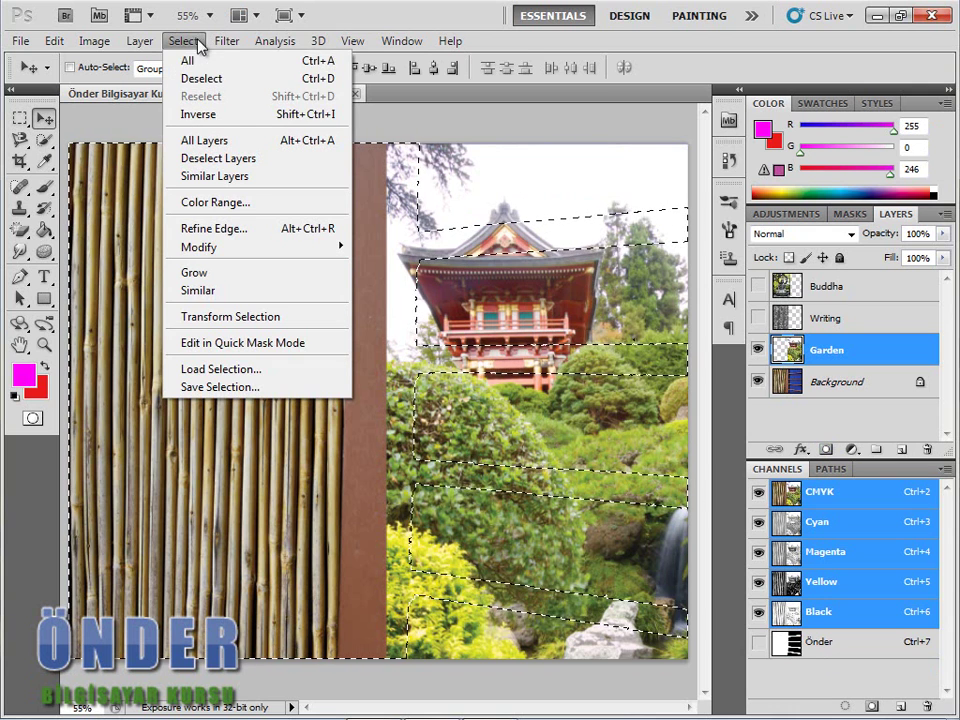
click(231, 114)
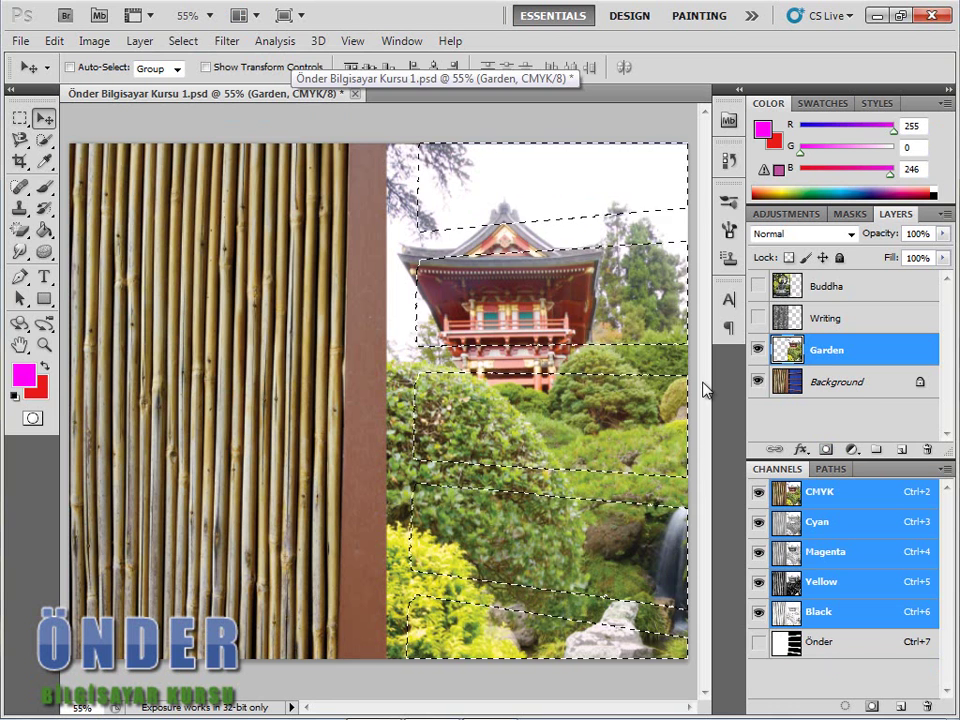
click(828, 452)
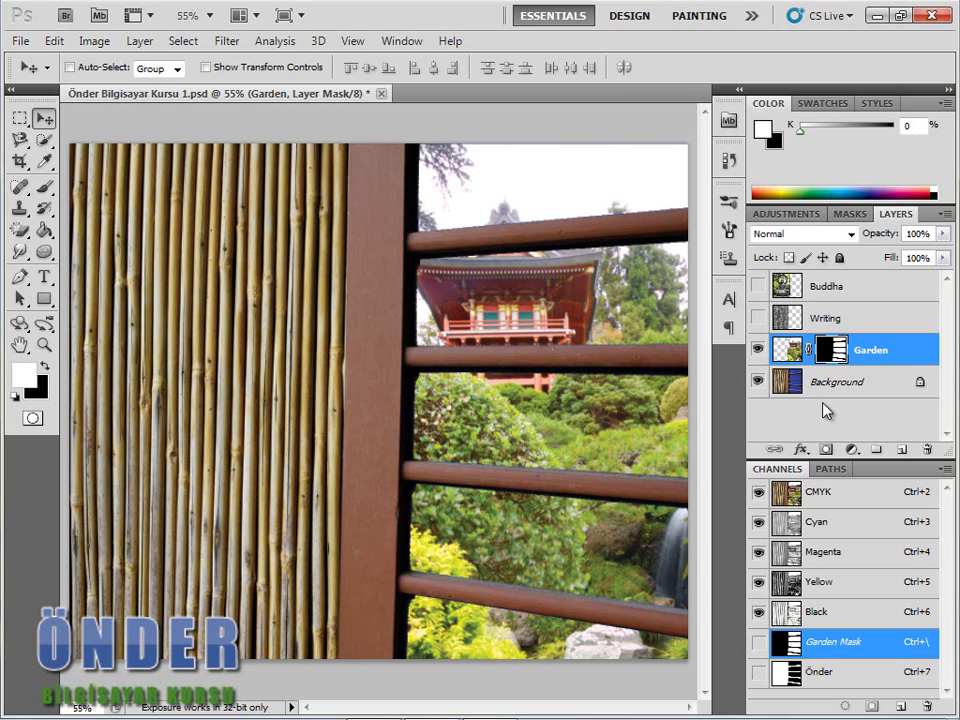
- Show and select the Buddha layer, then add a blank white layer mask to it
click(757, 288)
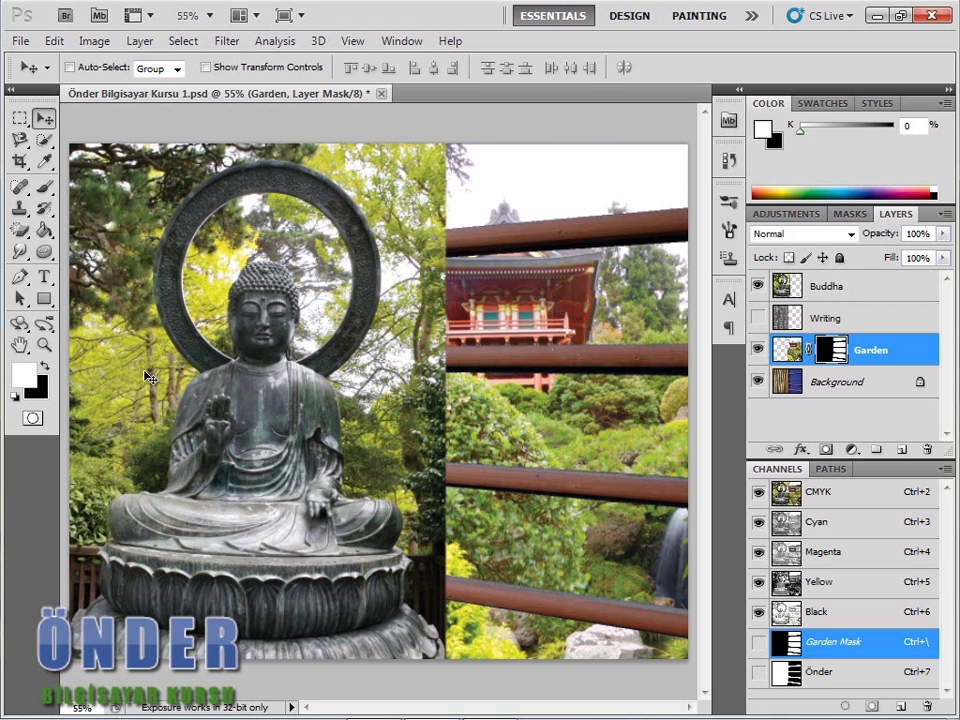
click(832, 287)
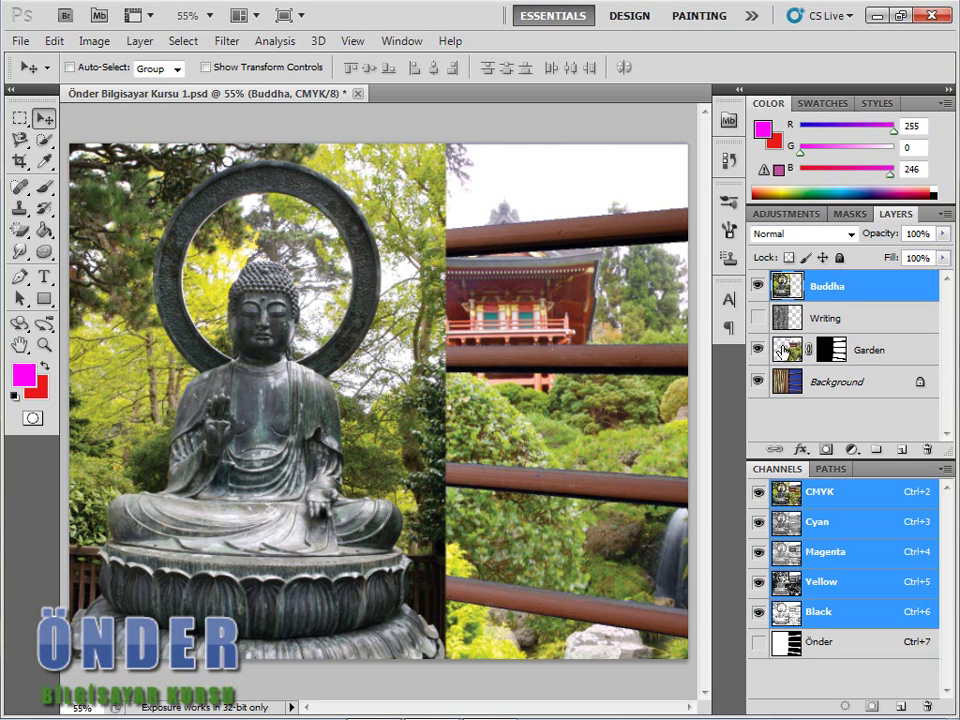
click(824, 451)
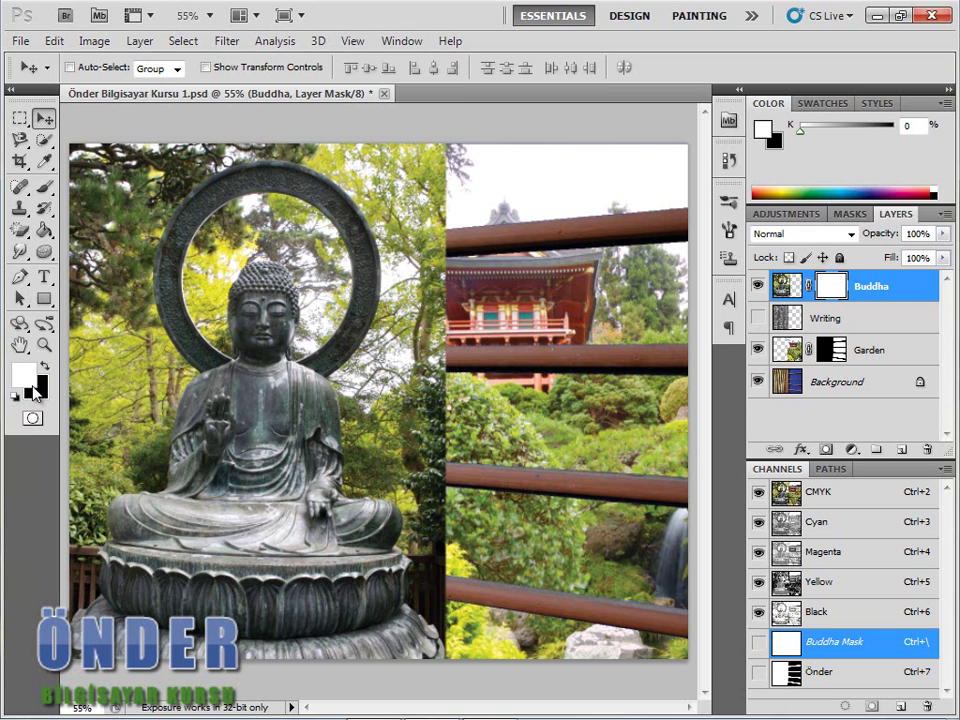
- Choose the Brush Tool with white as the foreground colour
click(40, 372)
click(42, 374)
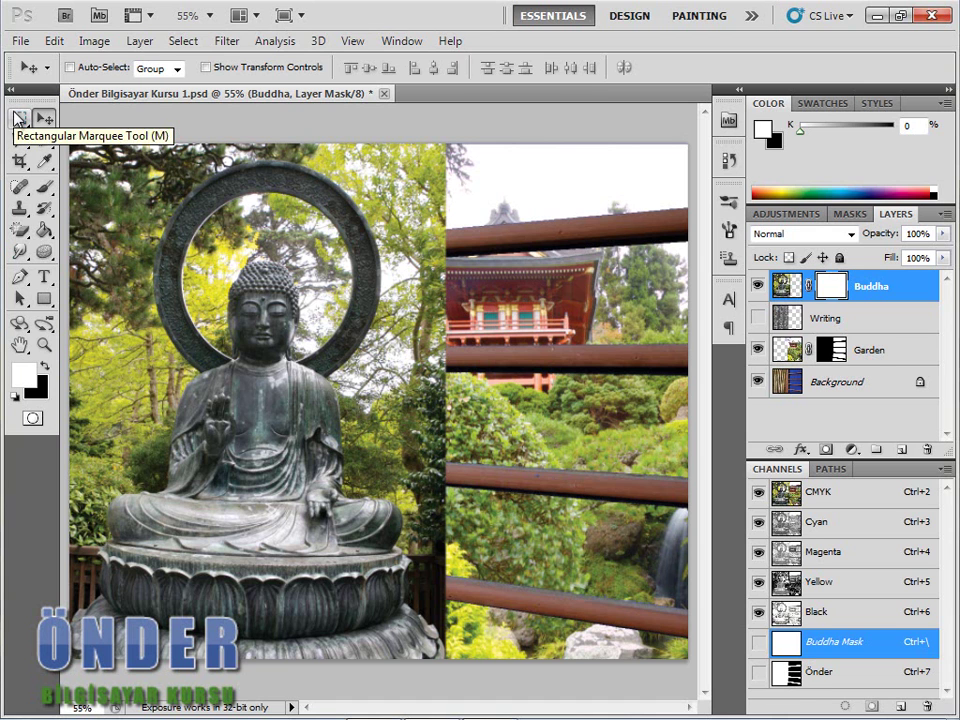
click(48, 188)
right_click(50, 190)
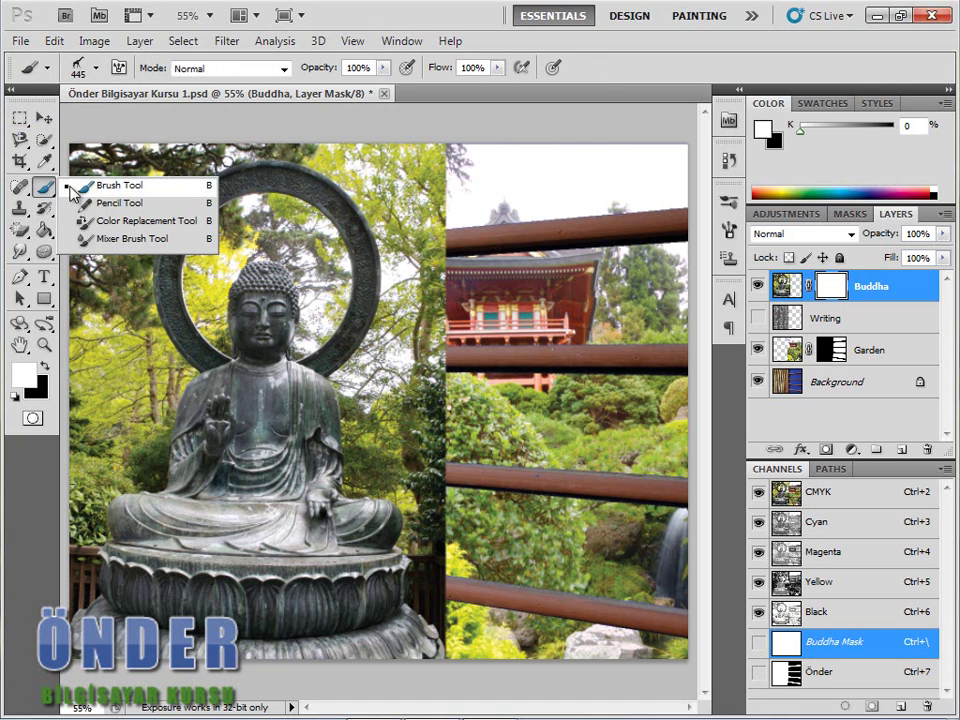
click(19, 209)
click(19, 230)
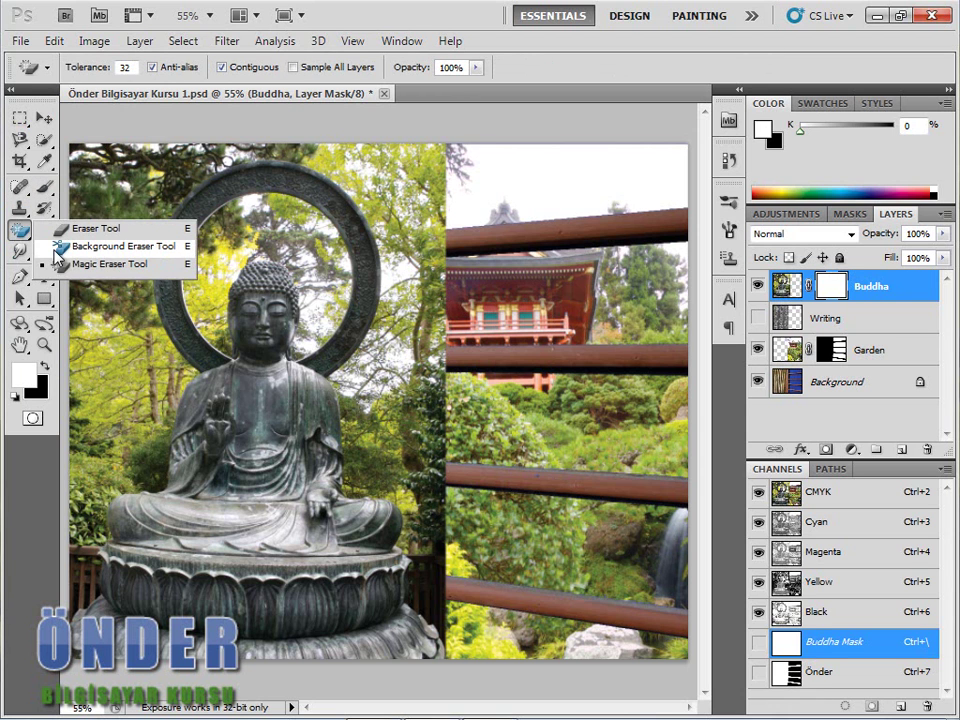
click(19, 230)
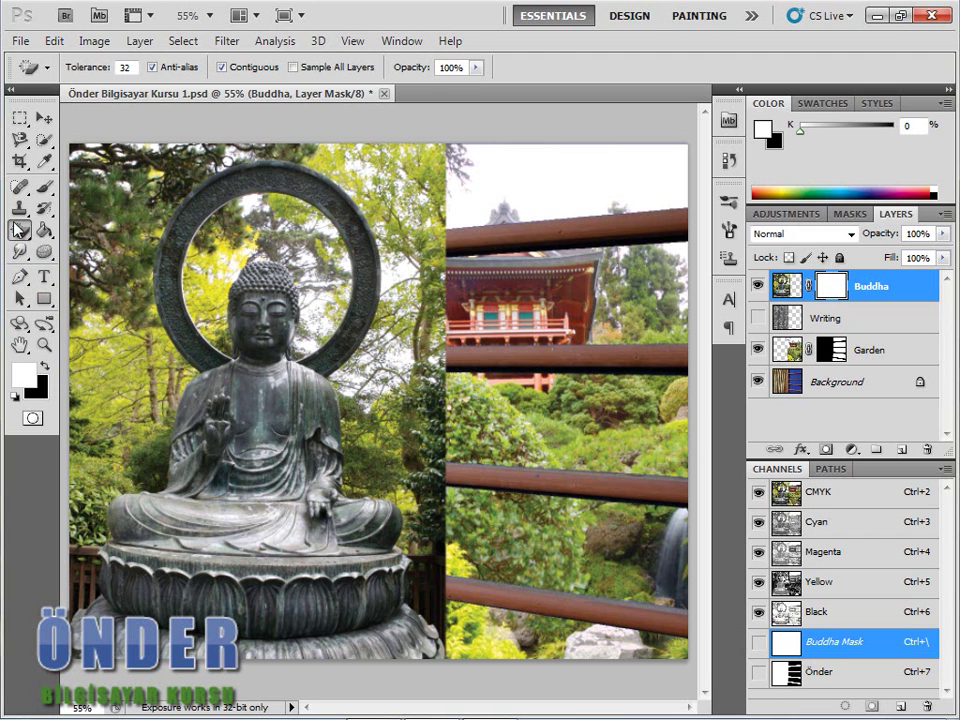
click(48, 189)
right_click(53, 191)
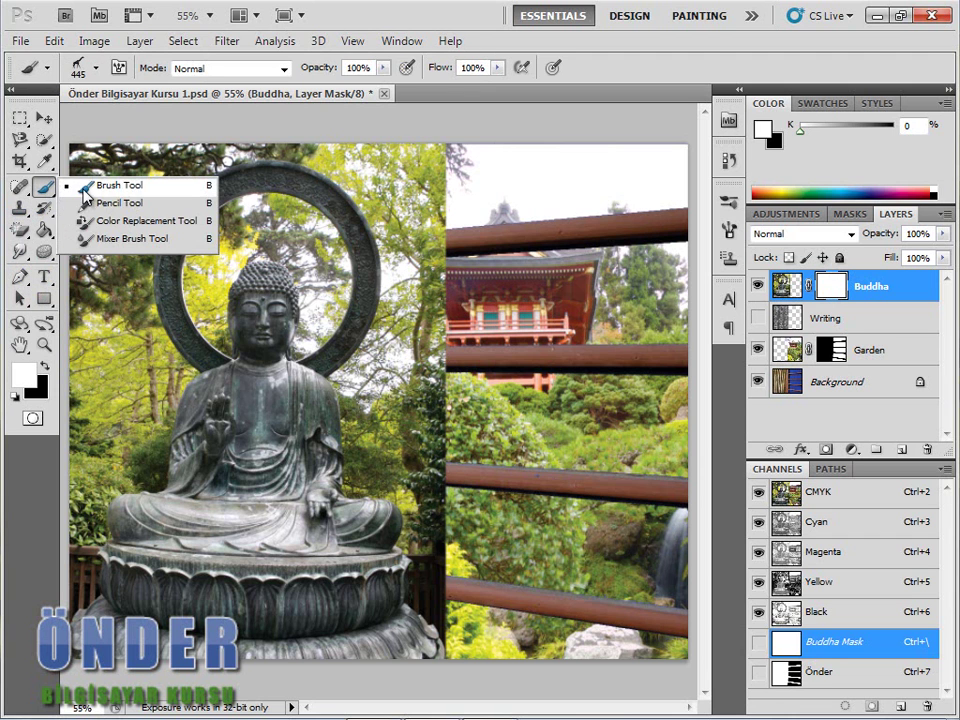
click(82, 188)
- Set the brush to a round tip with about 13% hardness and 94 px size
right_click(593, 417)
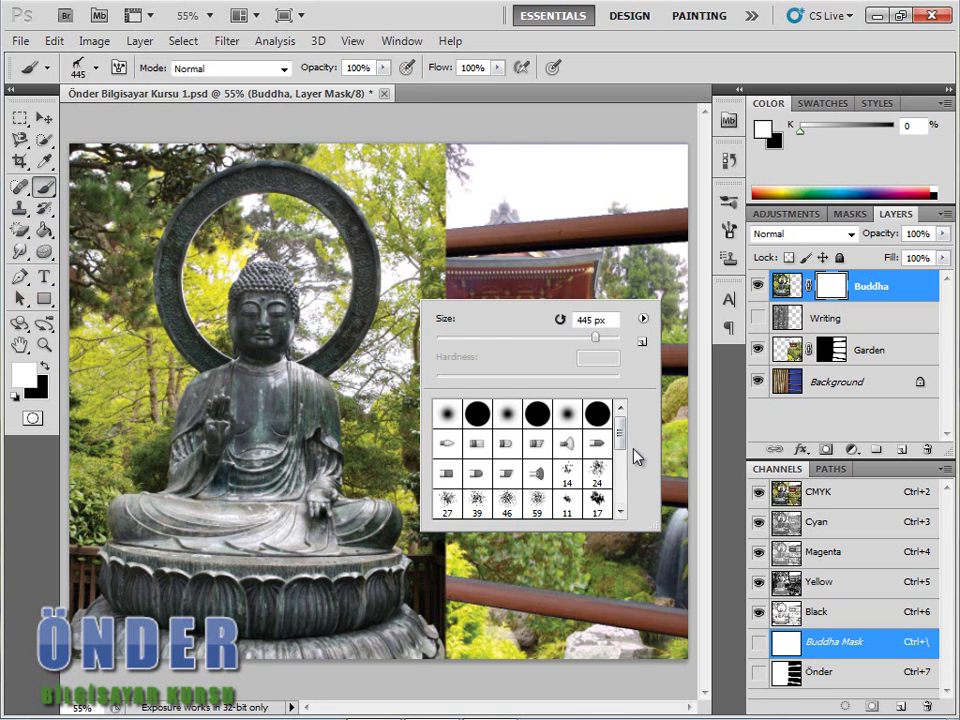
click(597, 413)
drag(618, 377, 468, 380)
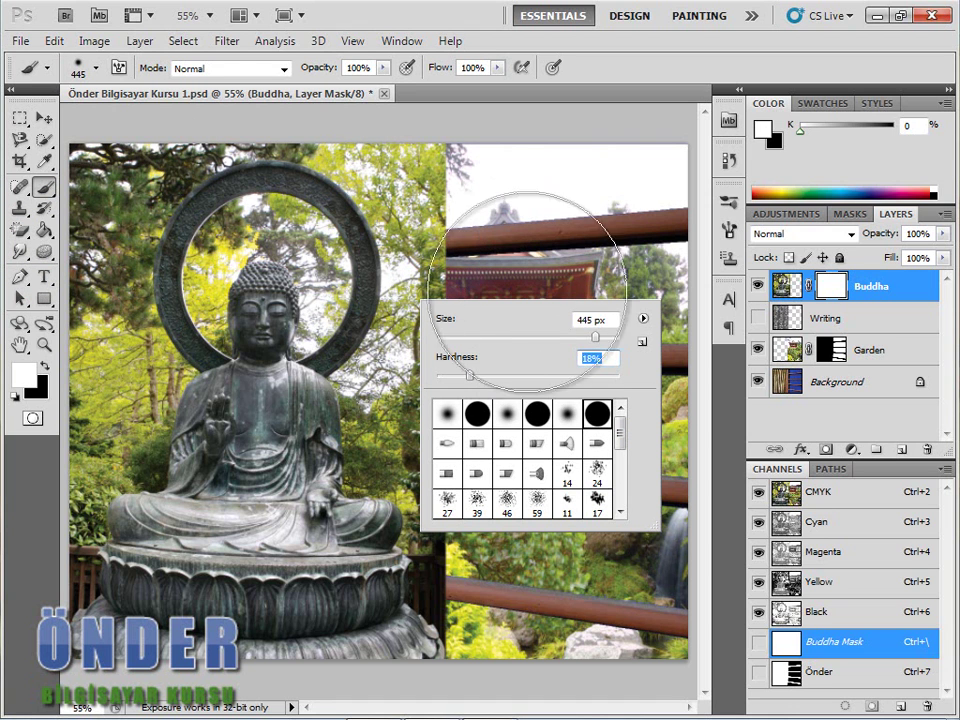
mouse_move(596, 340)
mouse_down()
mouse_move(488, 338)
mouse_move(499, 338)
mouse_up()
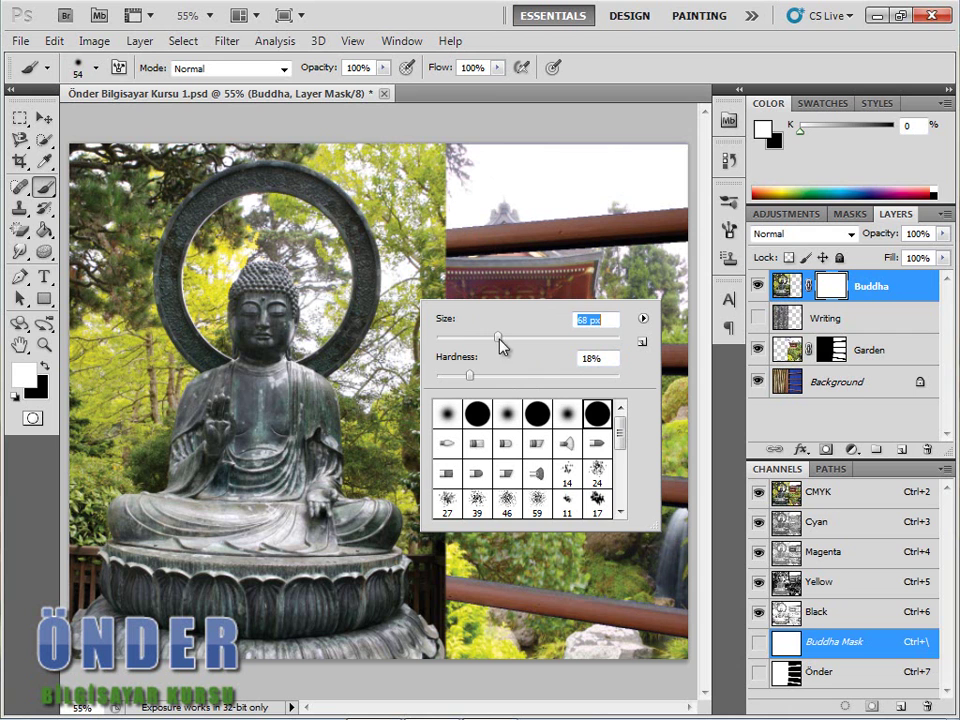
text(94)
key(Tab)
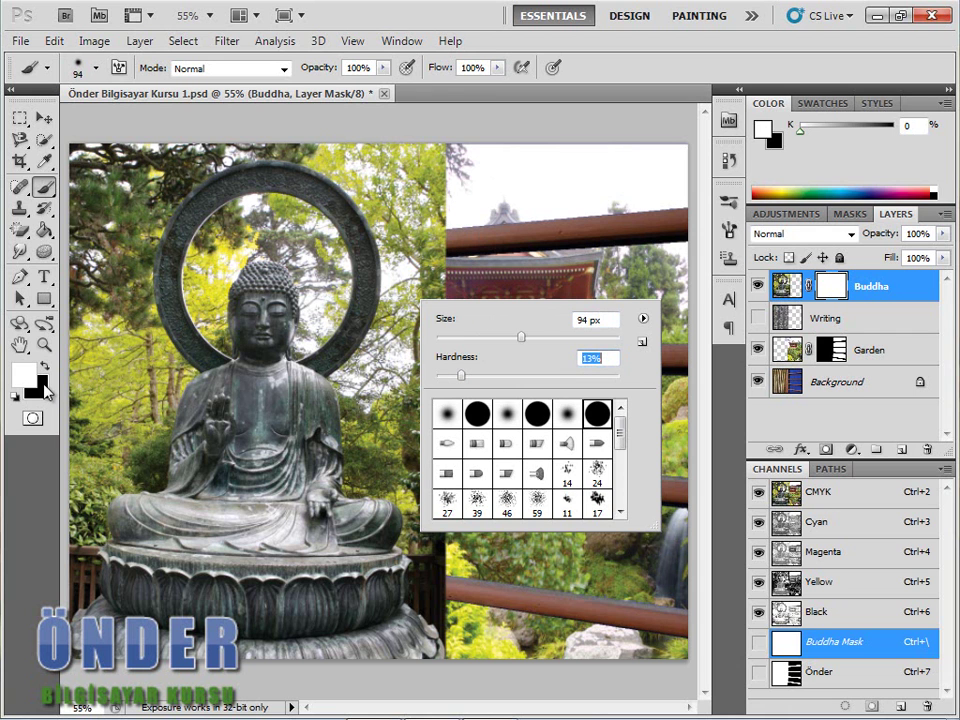
key(Return)
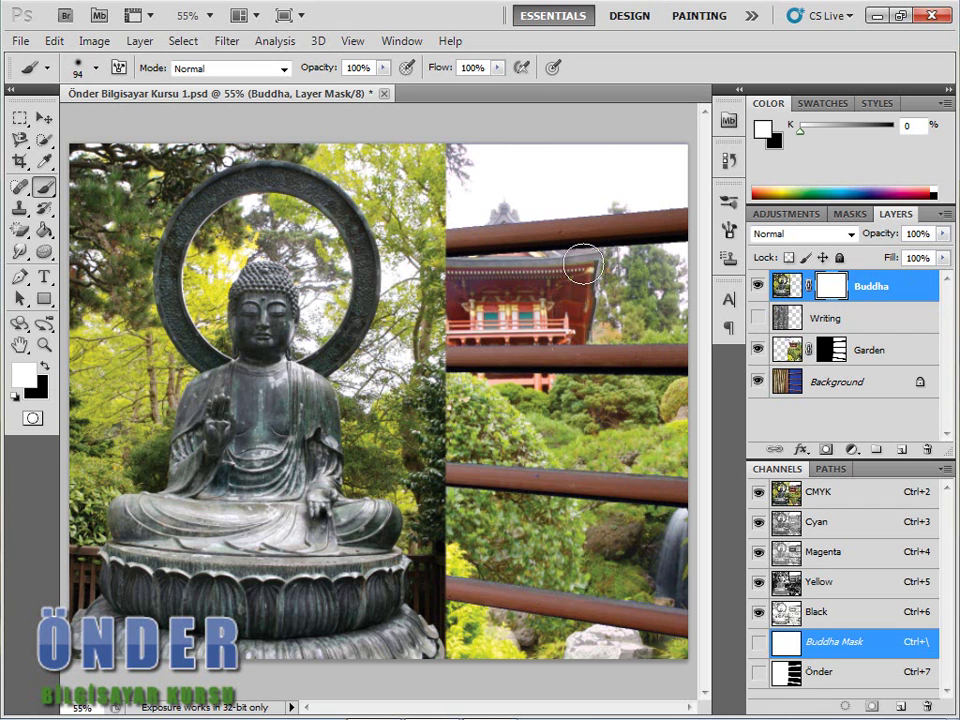
- Paint black on the Buddha mask along the right edge and top to reveal the fence and bamboo
click(44, 366)
mouse_move(405, 320)
mouse_down()
mouse_move(410, 150)
mouse_move(427, 302)
mouse_move(395, 410)
mouse_up()
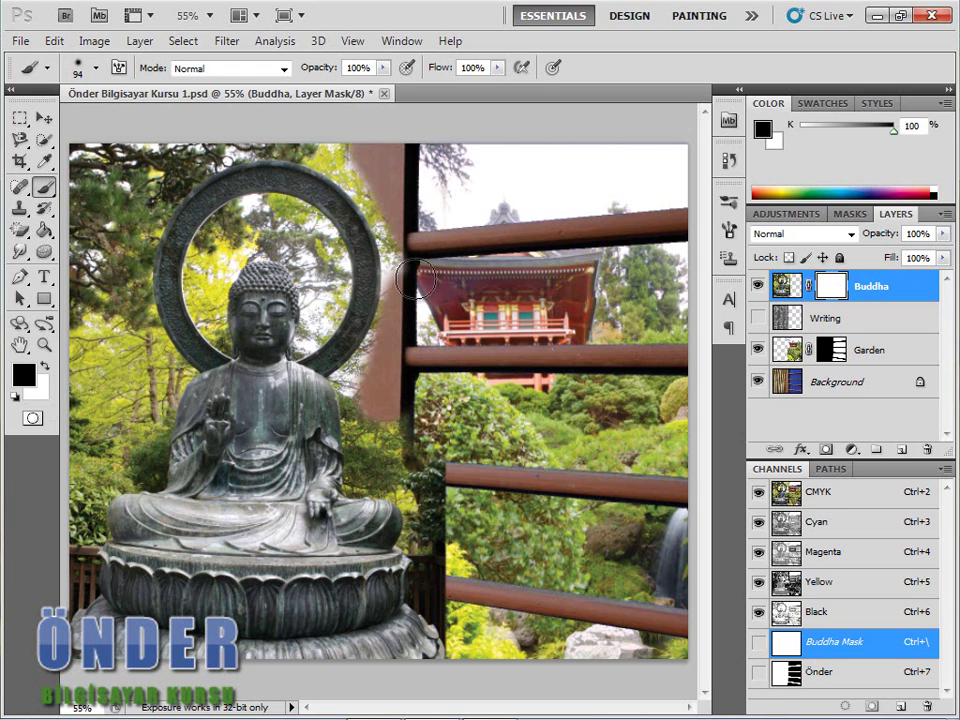
drag(441, 489, 425, 510)
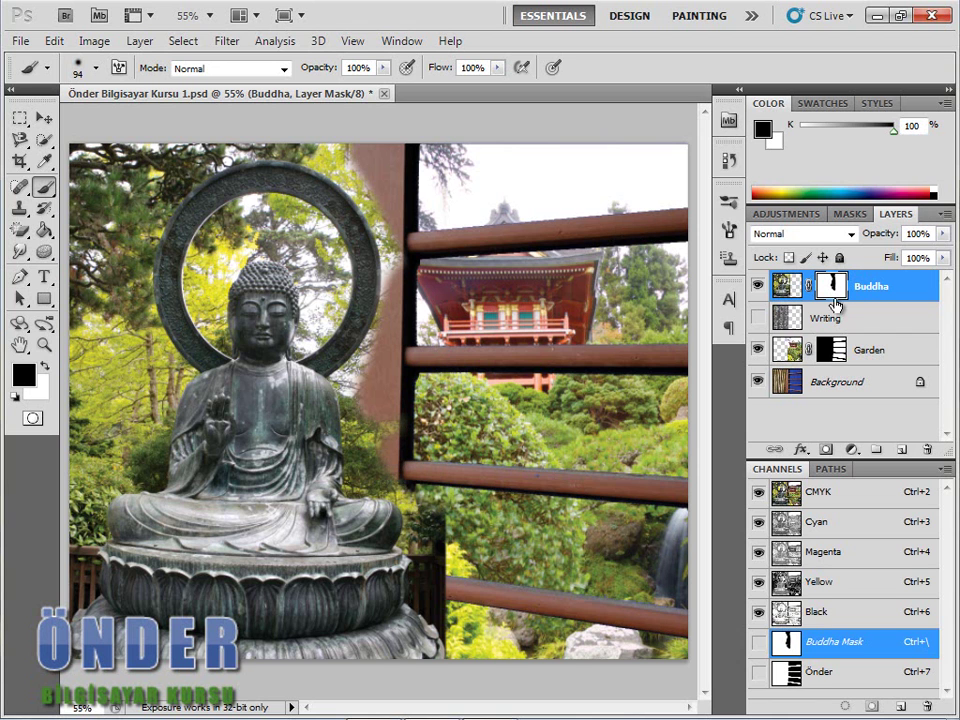
mouse_move(375, 420)
mouse_down()
mouse_move(379, 461)
mouse_move(445, 497)
mouse_move(439, 570)
mouse_up()
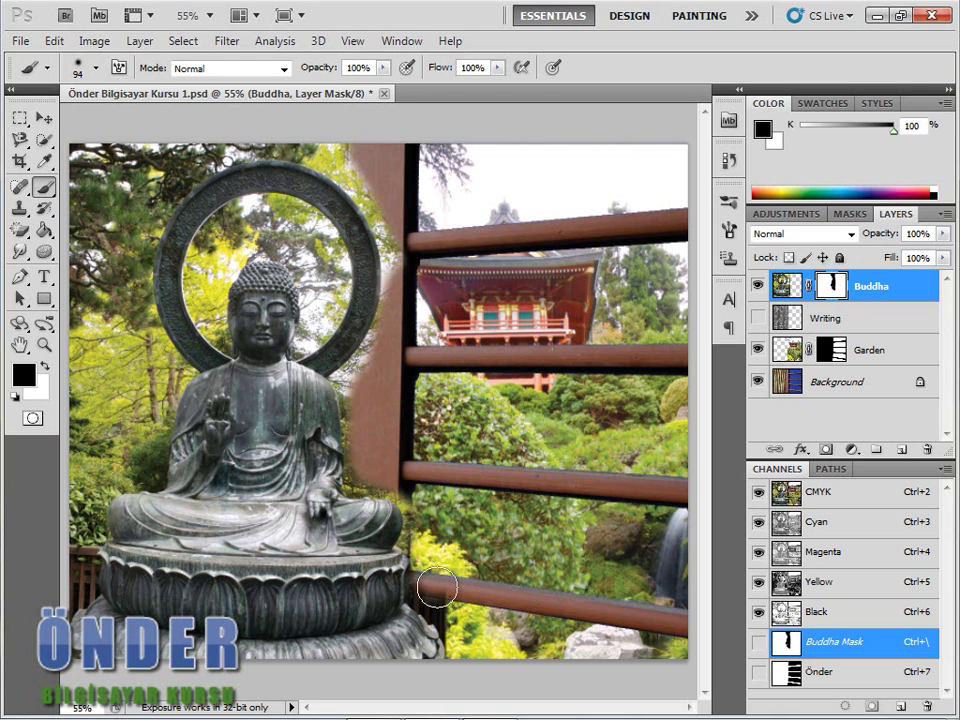
mouse_move(375, 160)
mouse_down()
mouse_move(336, 133)
mouse_move(84, 137)
mouse_move(95, 225)
mouse_up()
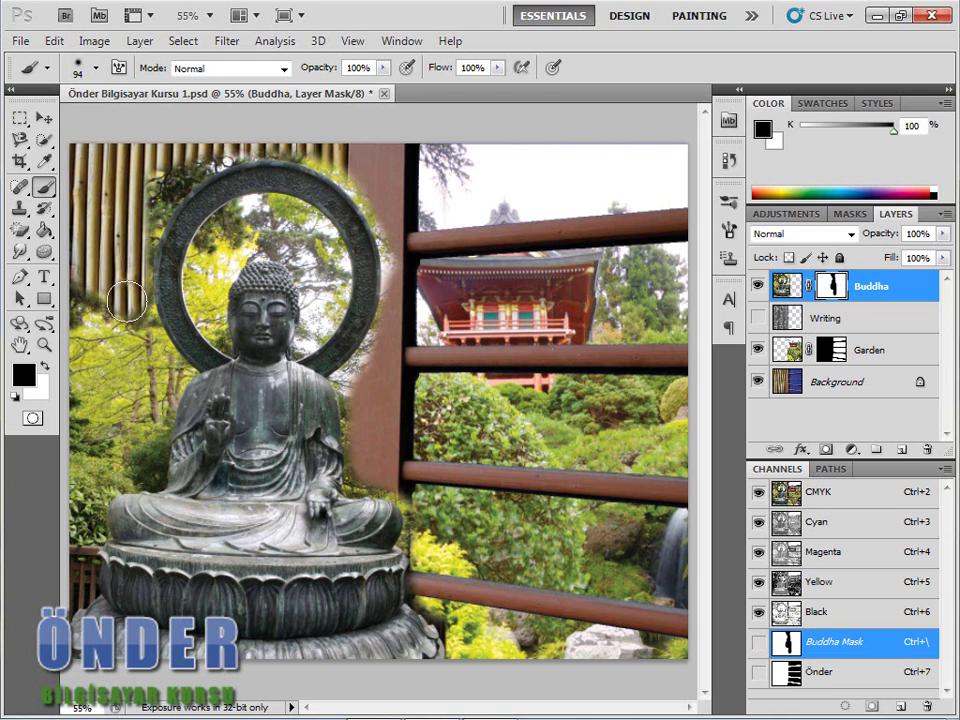
- With a 58 px brush, paint out the backdrop inside the left of the halo
right_click(500, 342)
drag(598, 385, 570, 385)
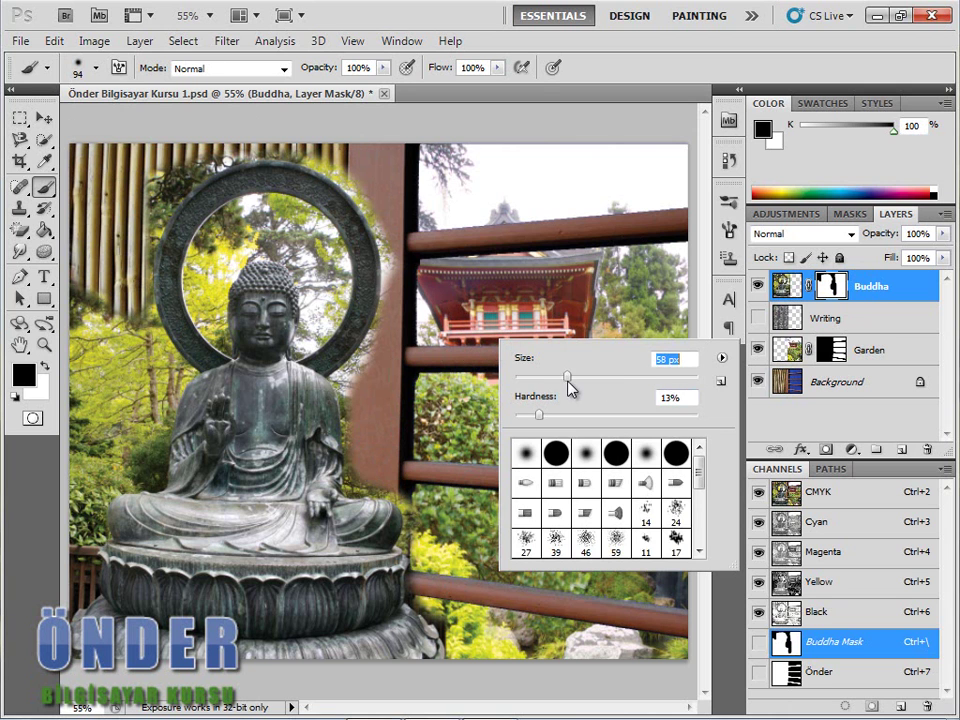
click(190, 152)
mouse_move(221, 233)
mouse_down()
mouse_move(210, 320)
mouse_move(233, 231)
mouse_move(215, 160)
mouse_move(245, 195)
mouse_move(250, 240)
mouse_move(322, 286)
mouse_move(205, 155)
mouse_move(195, 158)
mouse_move(301, 228)
mouse_move(335, 290)
mouse_move(320, 240)
mouse_move(340, 185)
mouse_move(333, 162)
mouse_move(377, 197)
mouse_move(364, 193)
mouse_move(386, 226)
mouse_move(394, 266)
mouse_move(377, 332)
mouse_move(345, 392)
mouse_move(356, 459)
mouse_move(417, 519)
mouse_up()
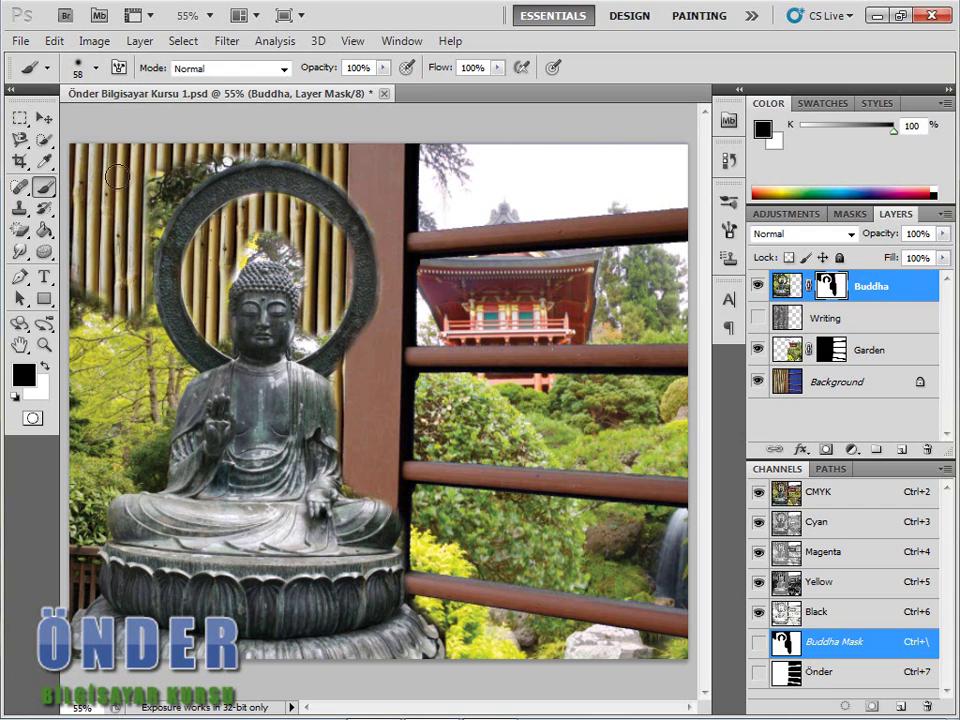
- Paint out the hazy foliage along the left edge and the head's top-left with a 104 px, then smaller brush
key(bracketright)
key(bracketright)
key(bracketright)
mouse_move(85, 235)
mouse_down()
mouse_move(88, 290)
mouse_move(60, 480)
mouse_move(50, 260)
mouse_move(90, 285)
mouse_move(102, 330)
mouse_move(132, 228)
mouse_move(118, 150)
mouse_move(190, 105)
mouse_move(118, 225)
mouse_up()
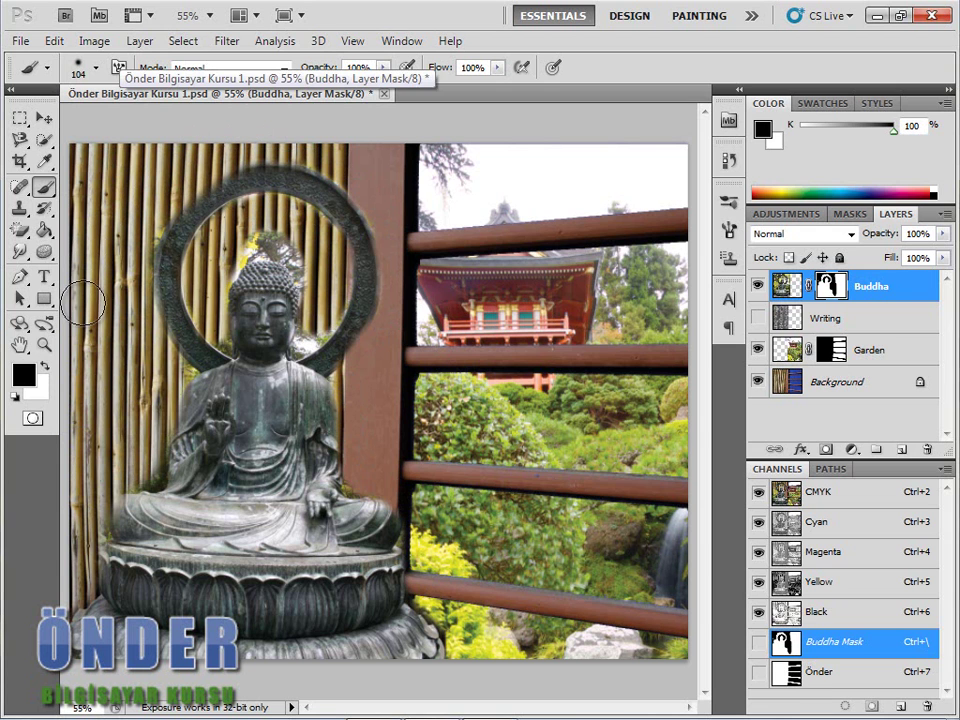
right_click(705, 392)
drag(745, 430, 668, 433)
key(Return)
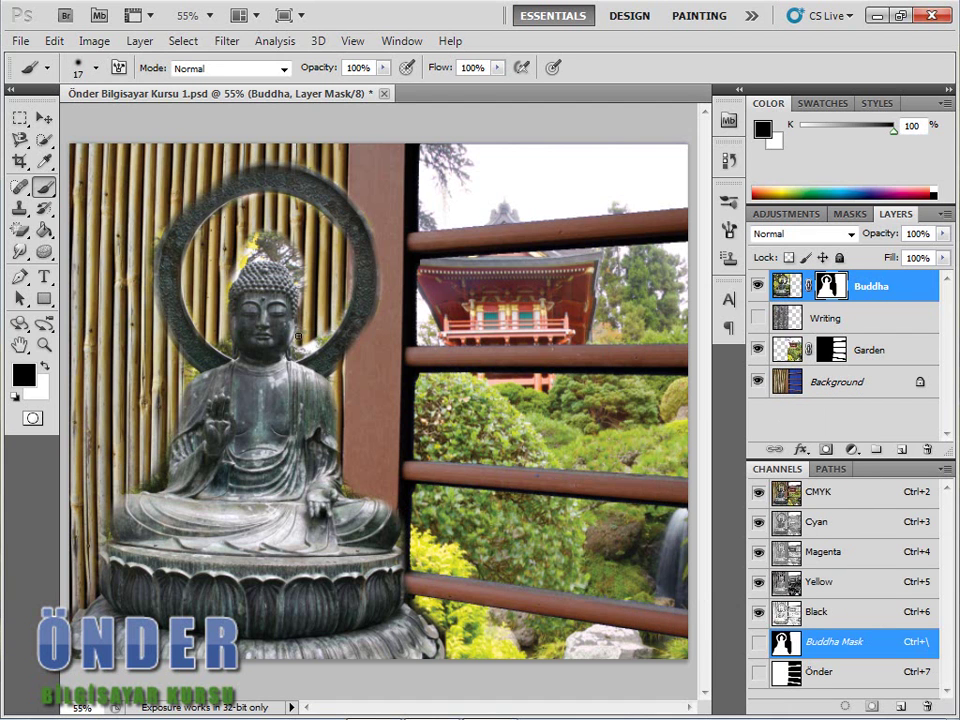
drag(226, 252, 218, 210)
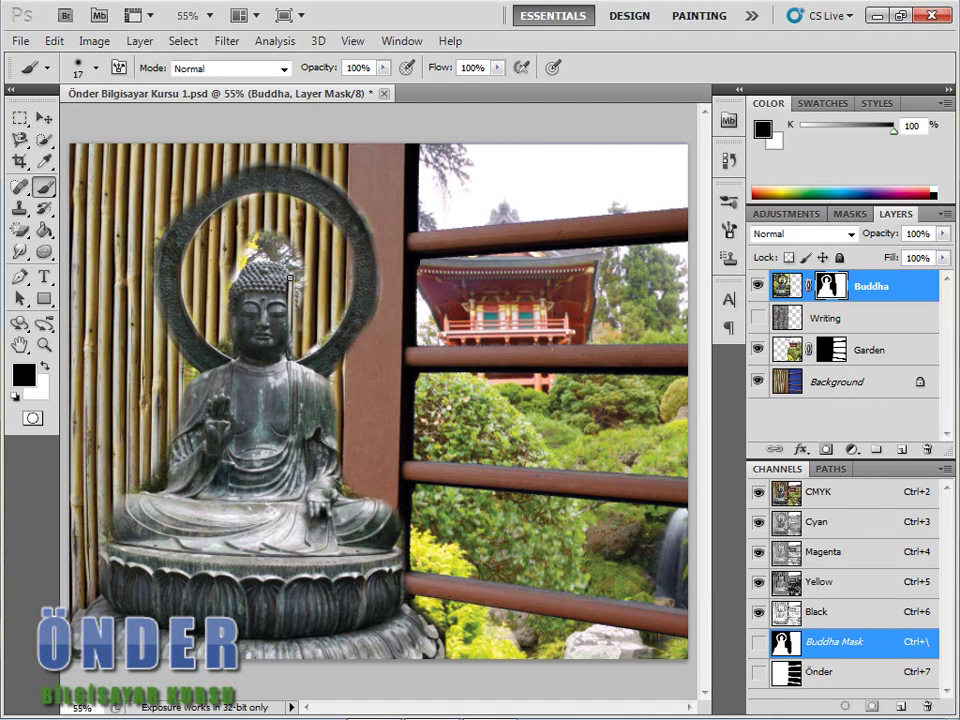
- With a 47 px brush, mask foliage around the topknot, restoring the topknot with white
right_click(455, 332)
drag(476, 366, 490, 367)
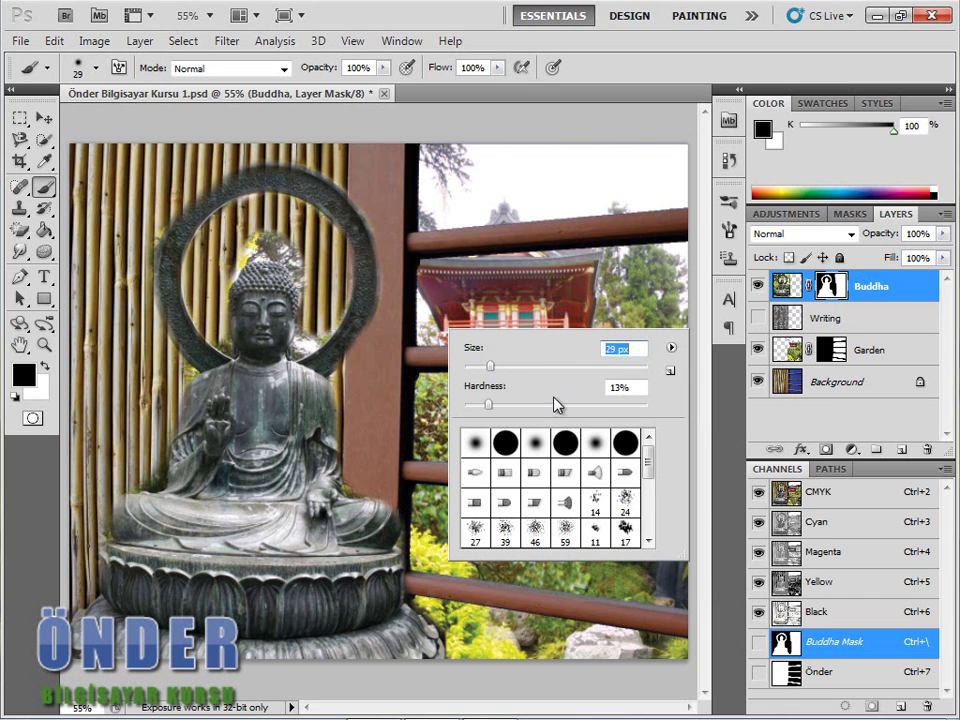
click(505, 366)
key(Return)
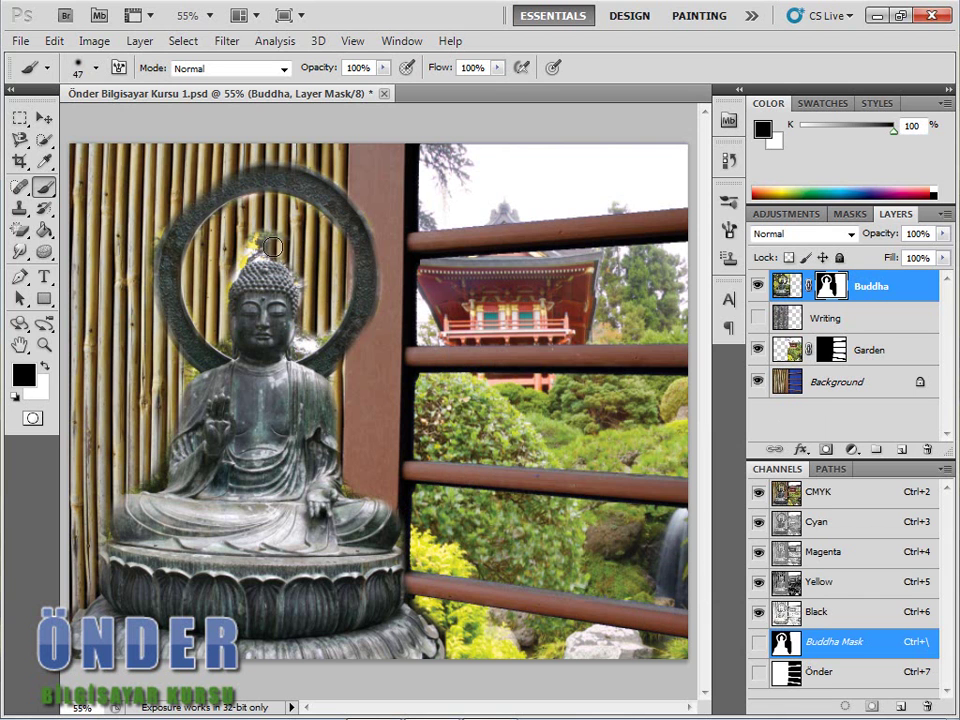
drag(264, 262, 264, 290)
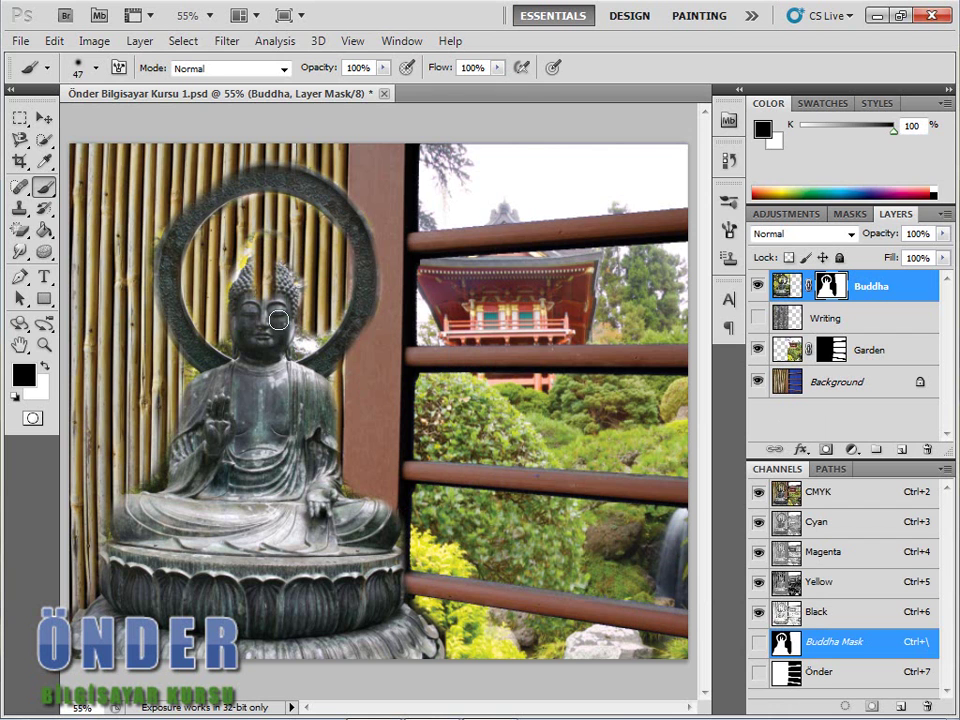
click(45, 367)
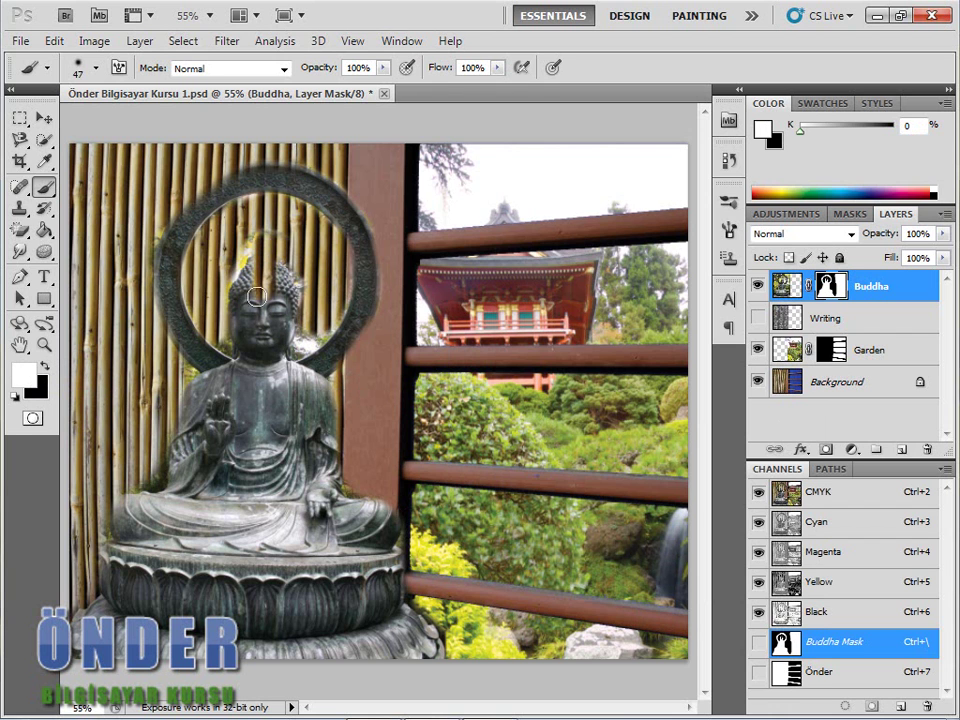
drag(270, 293, 254, 271)
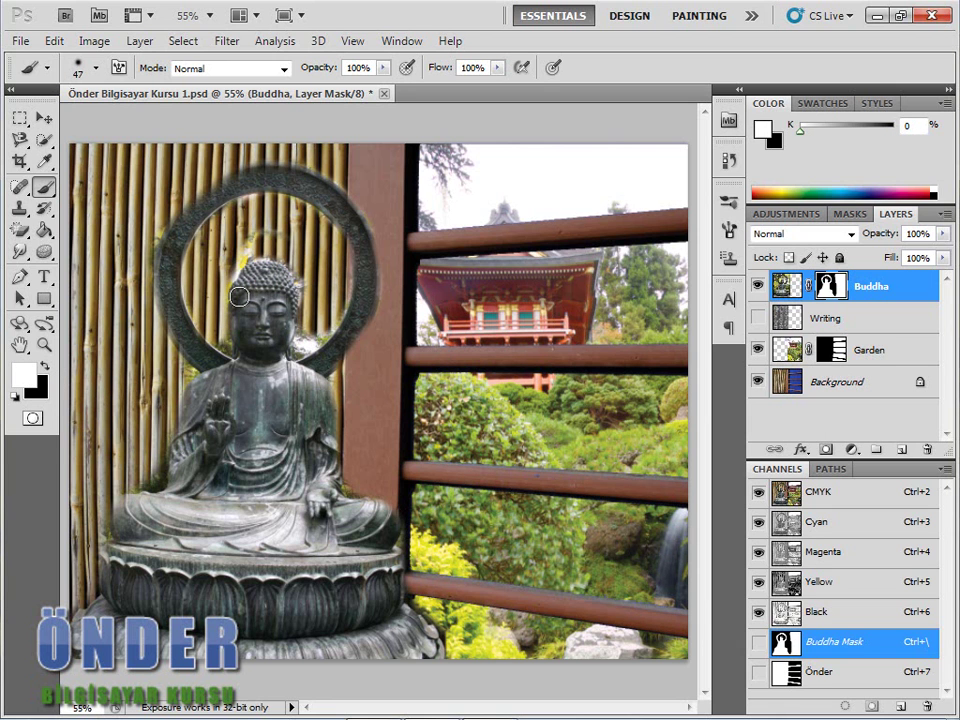
click(44, 366)
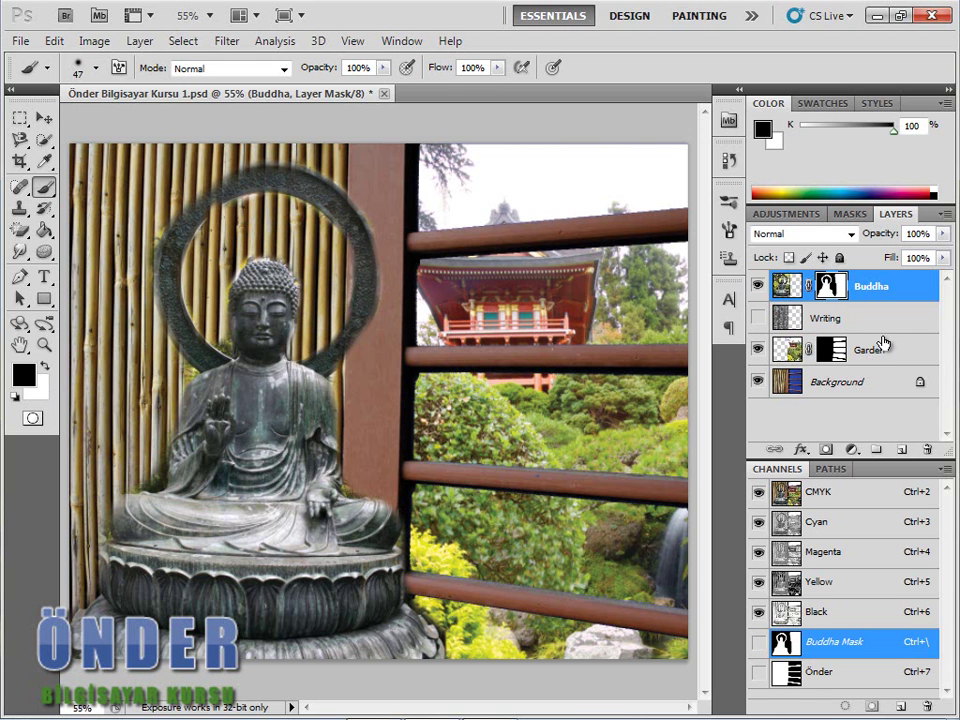
- Hide the Buddha layer, then show and select the Writing layer with its stone calligraphy
click(758, 318)
click(758, 318)
click(757, 286)
click(758, 318)
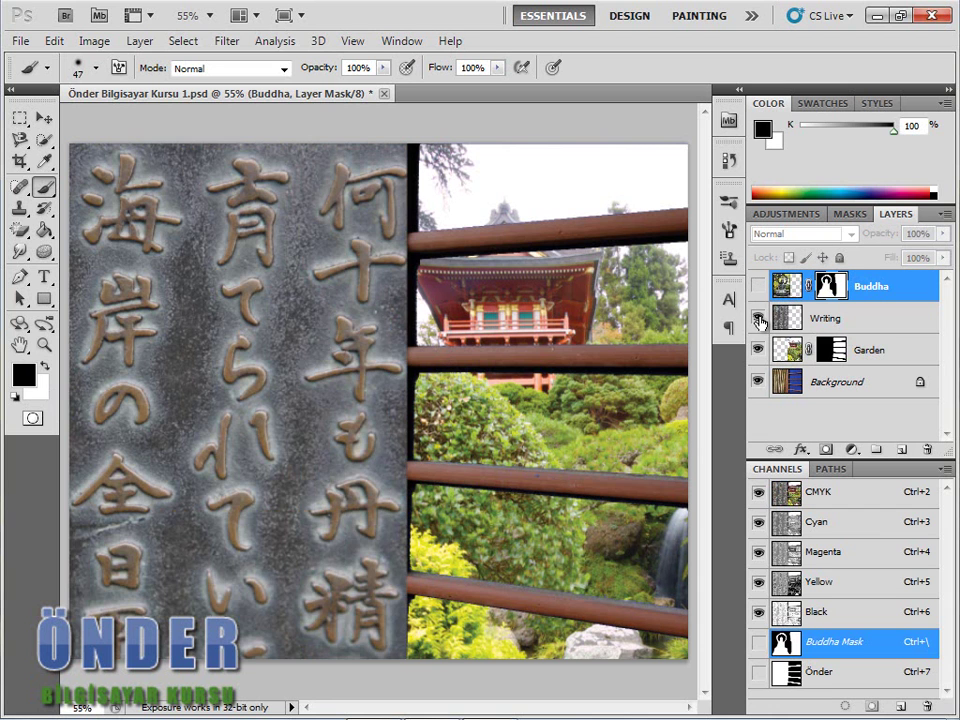
click(758, 318)
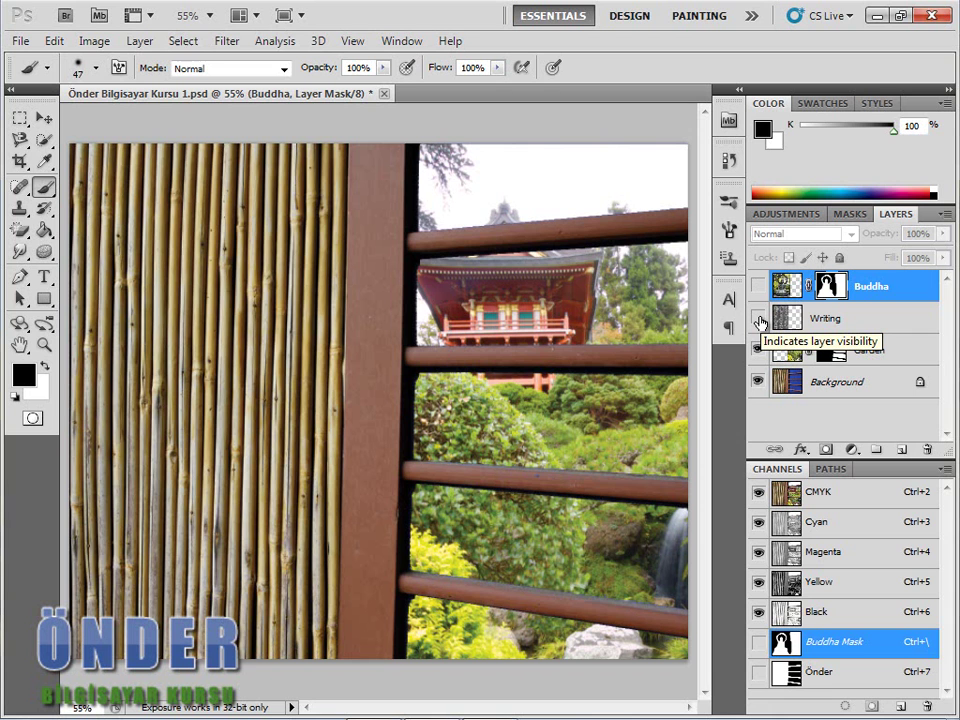
click(758, 318)
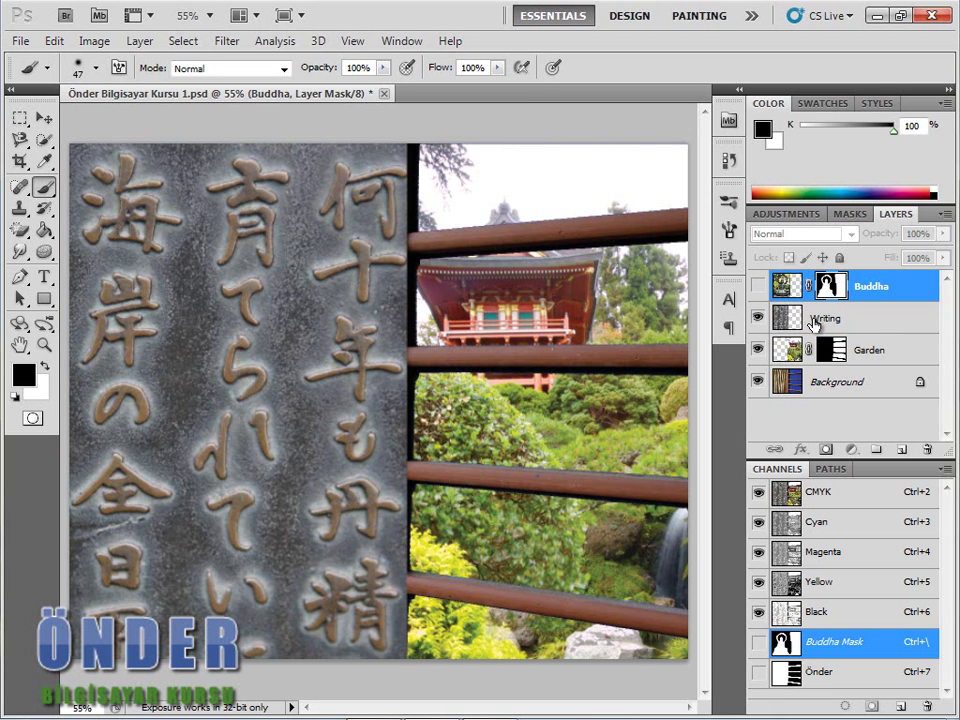
click(814, 320)
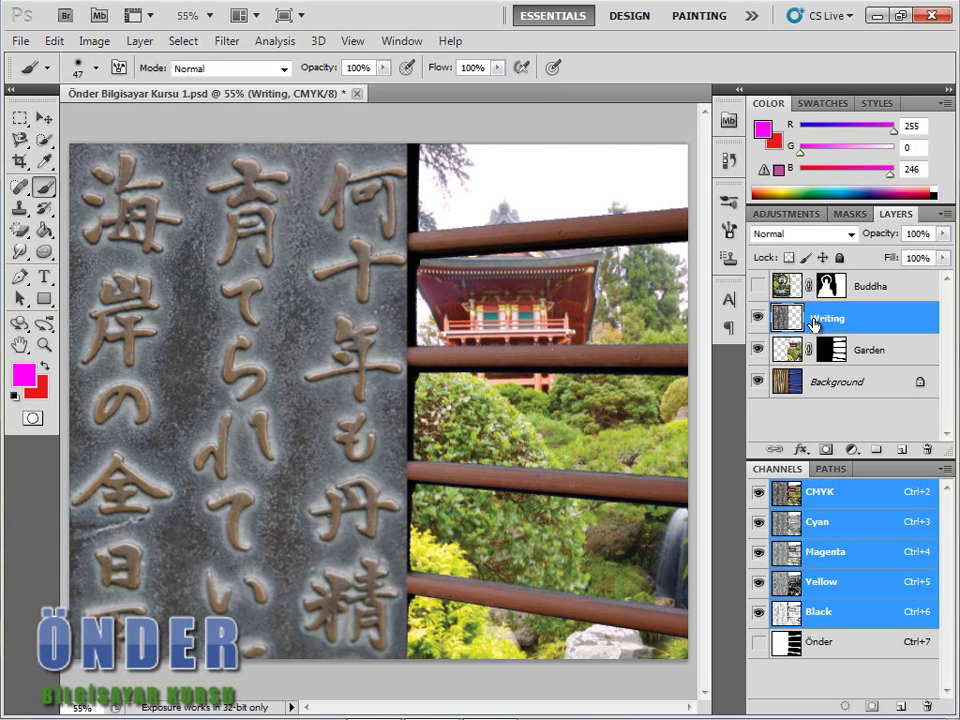
- Add a blank white layer mask to the Writing layer
click(826, 449)
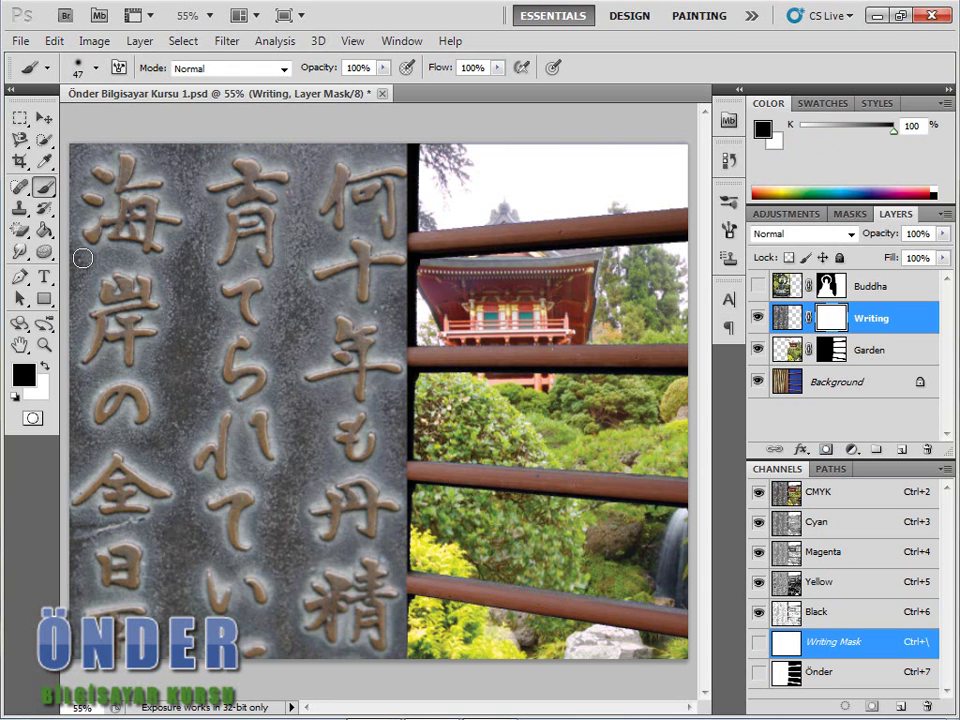
click(44, 229)
- Fade the inscription toward the right with a Foreground to Background linear gradient on the Writing mask
click(68, 226)
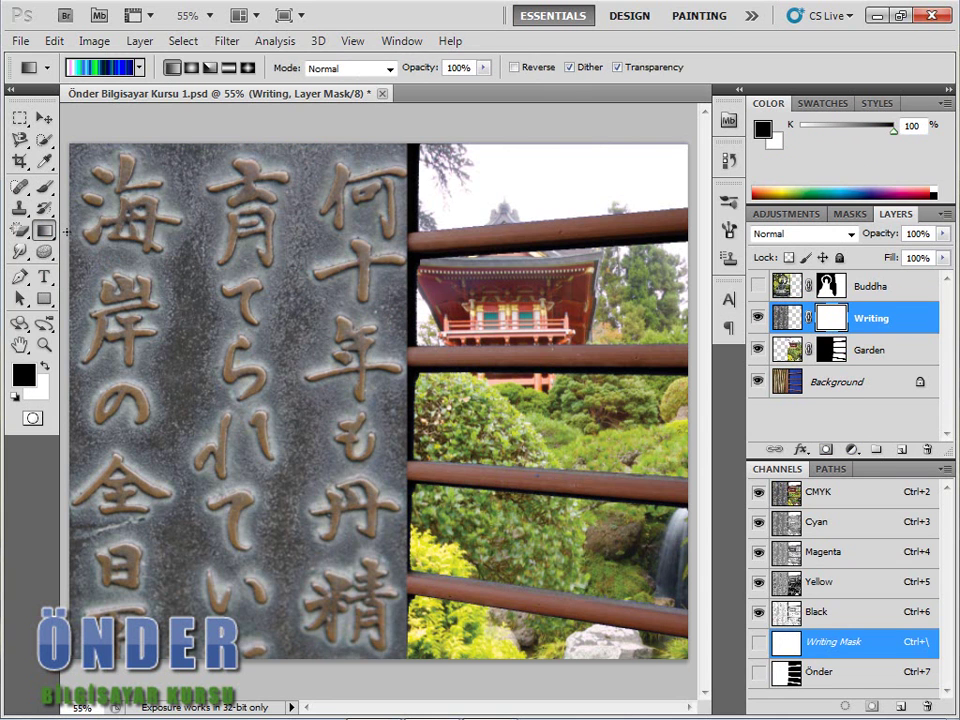
click(140, 68)
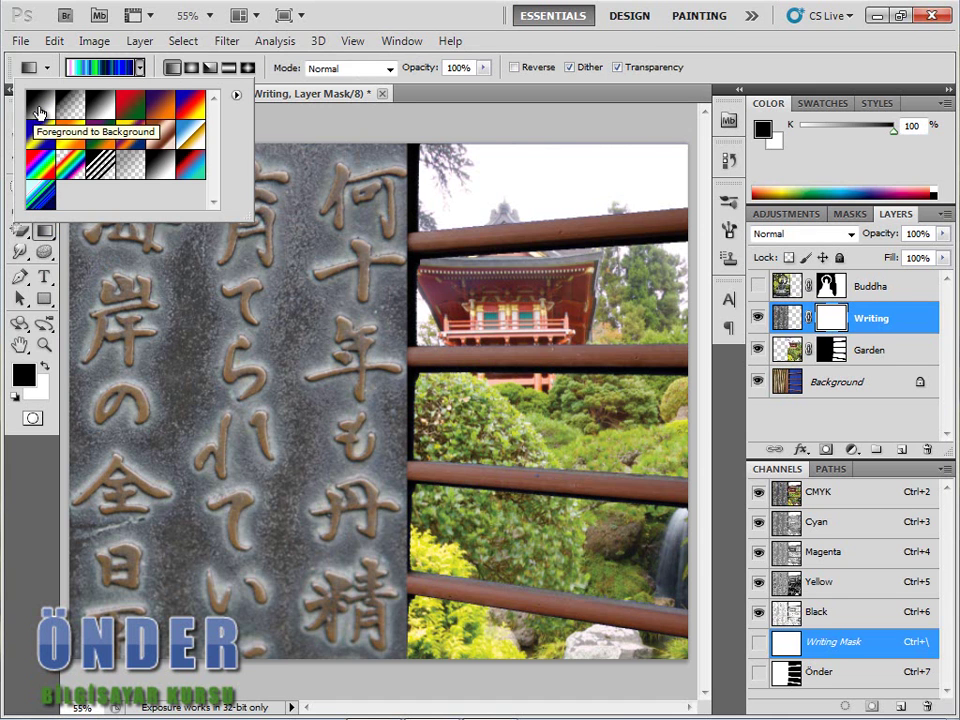
click(40, 113)
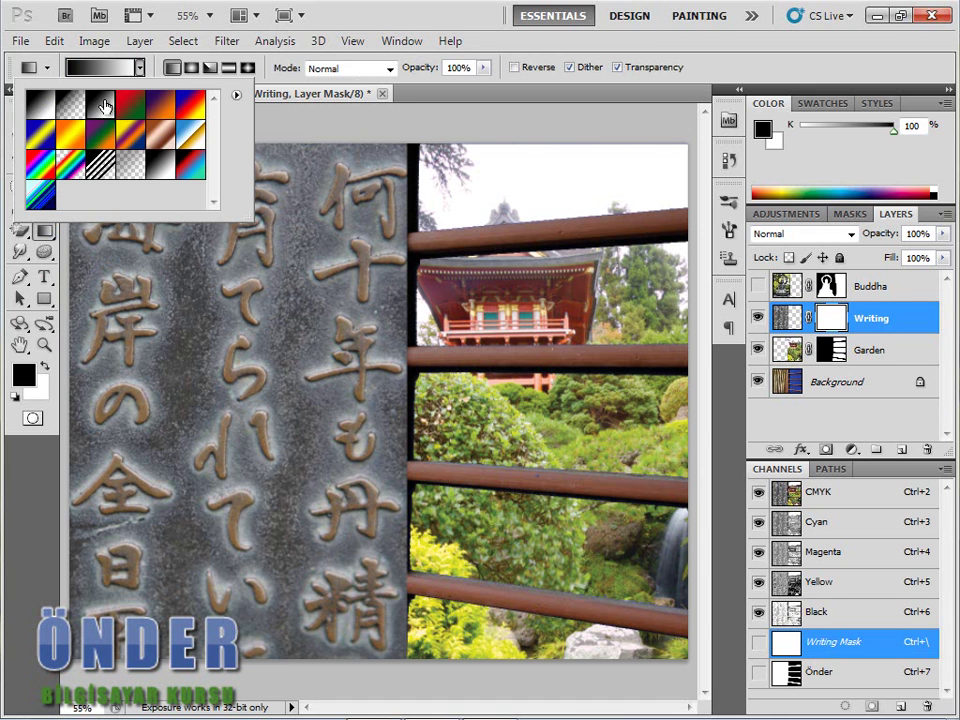
click(158, 62)
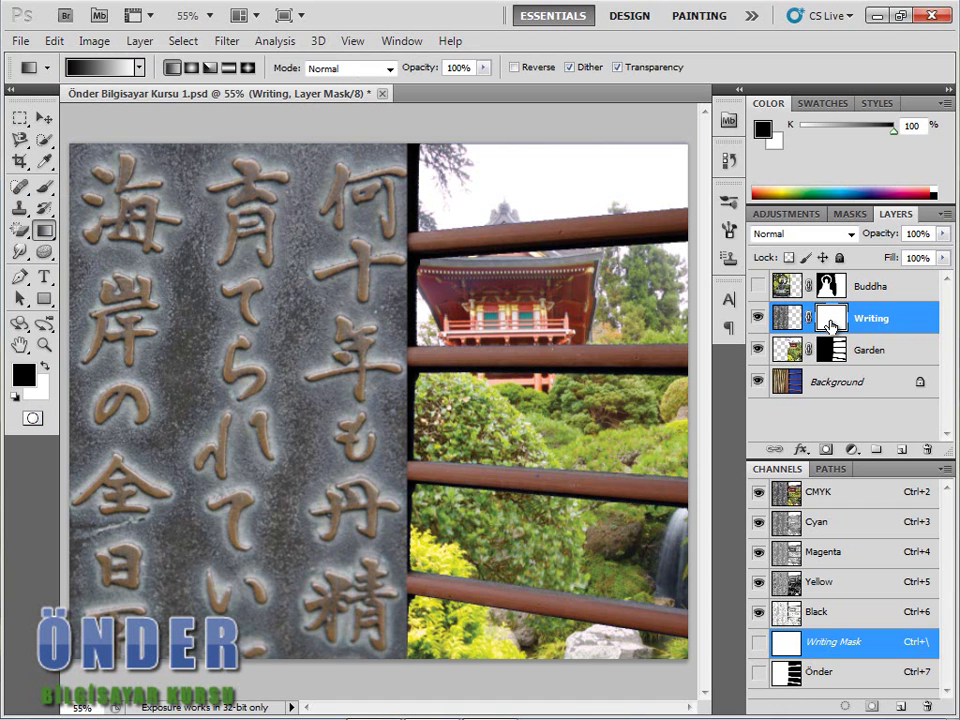
drag(413, 344, 181, 352)
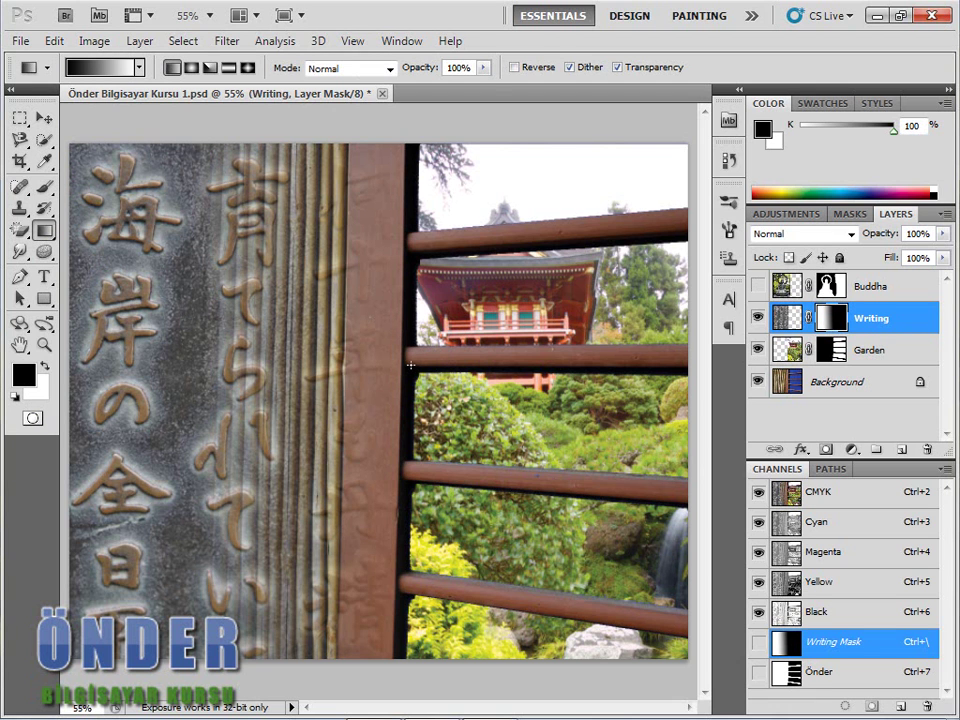
mouse_move(268, 382)
mouse_down()
mouse_move(126, 363)
mouse_move(138, 383)
mouse_up()
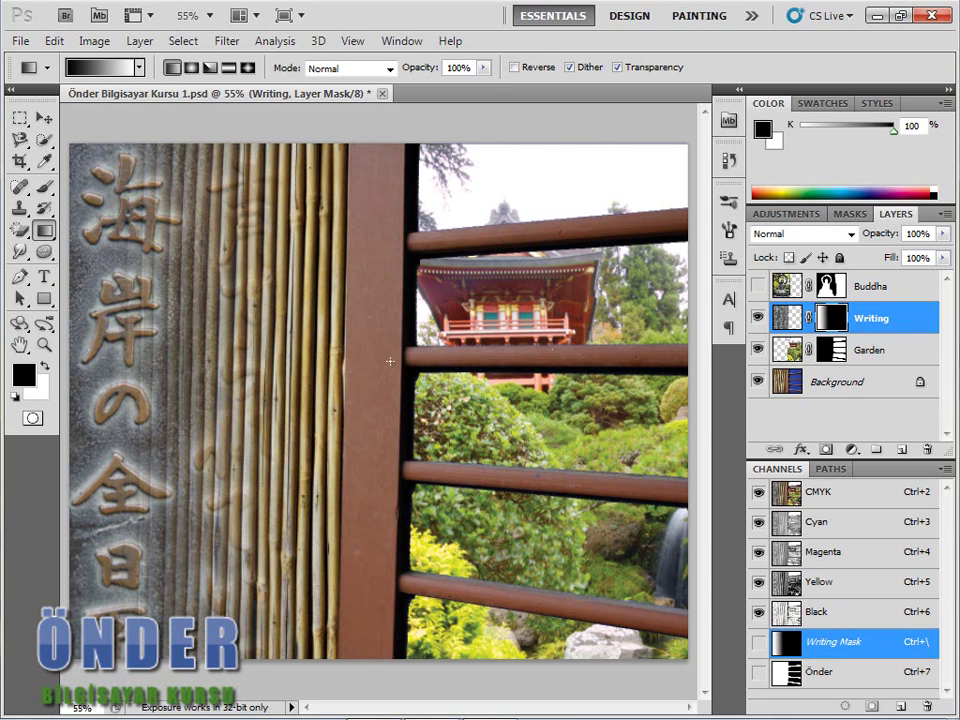
- Show the Buddha layer over the faded calligraphy and fit the image on screen
click(759, 286)
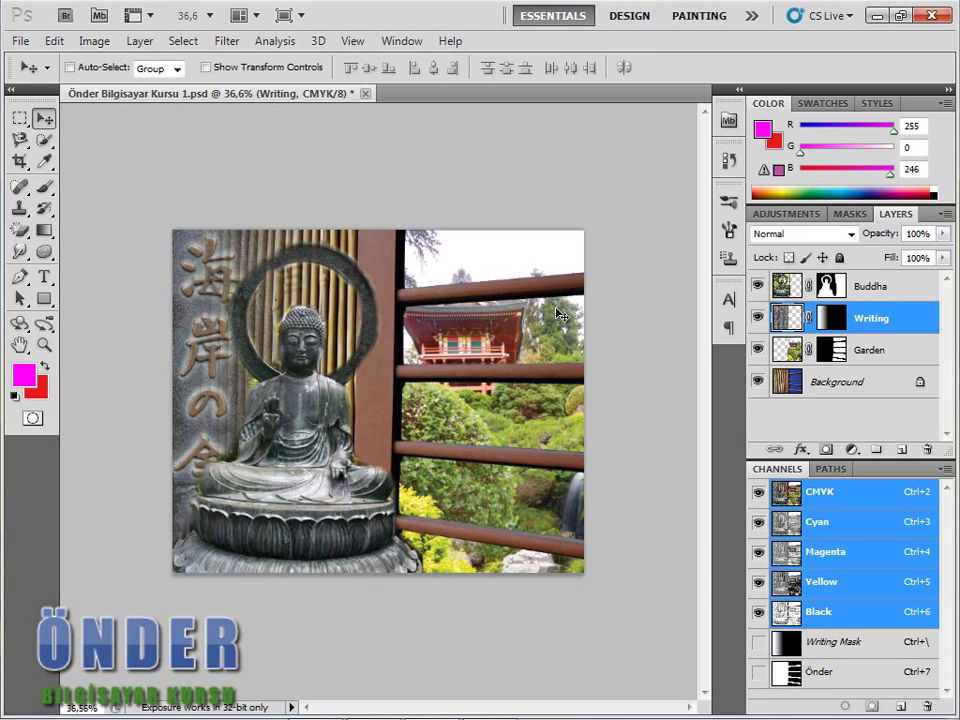
key(ctrl+0)
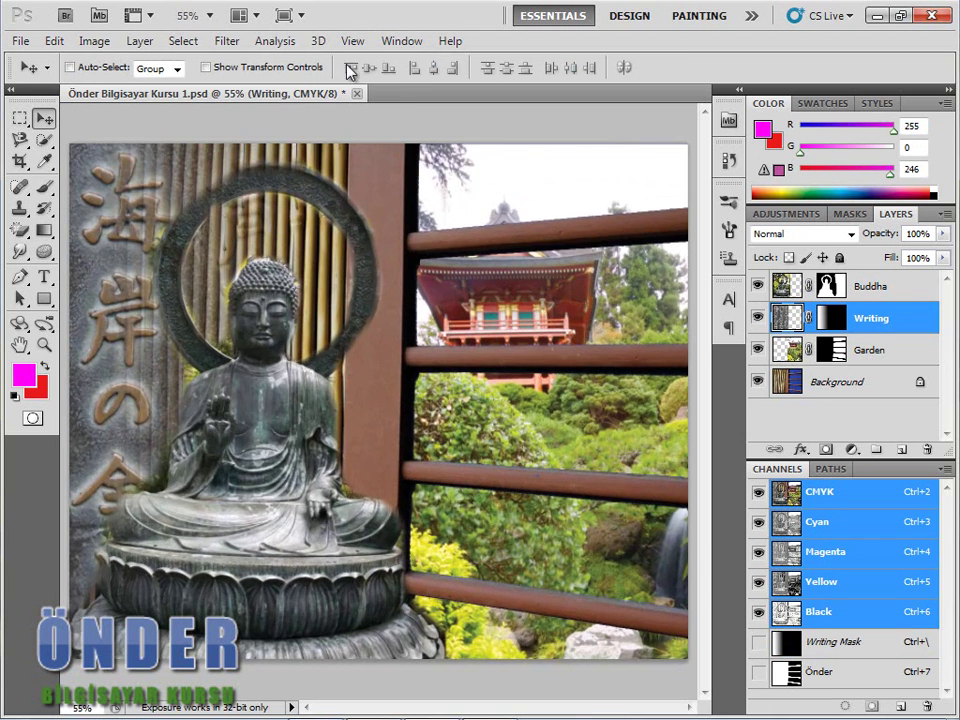
click(21, 41)
- Open the torn paper image and erase its white background with the Magic Eraser
click(35, 79)
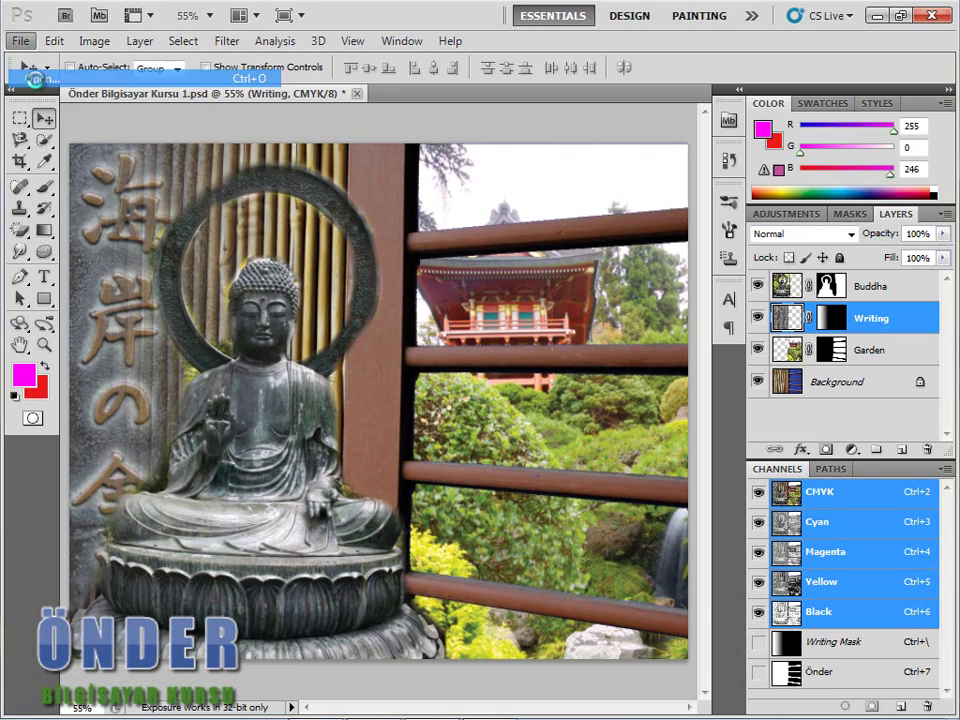
double_click(560, 280)
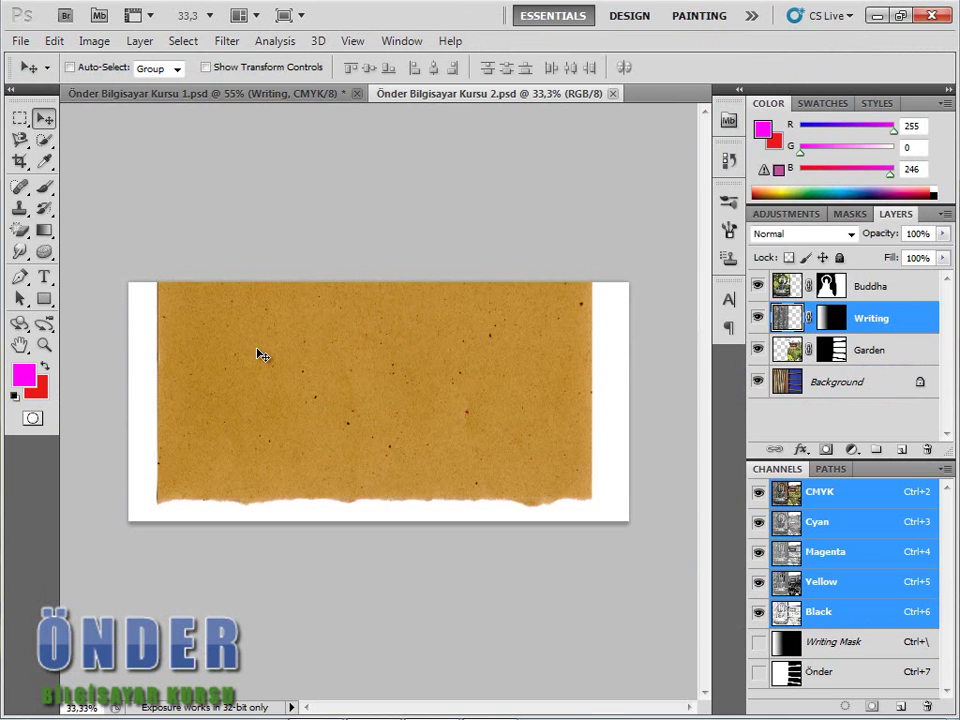
click(20, 230)
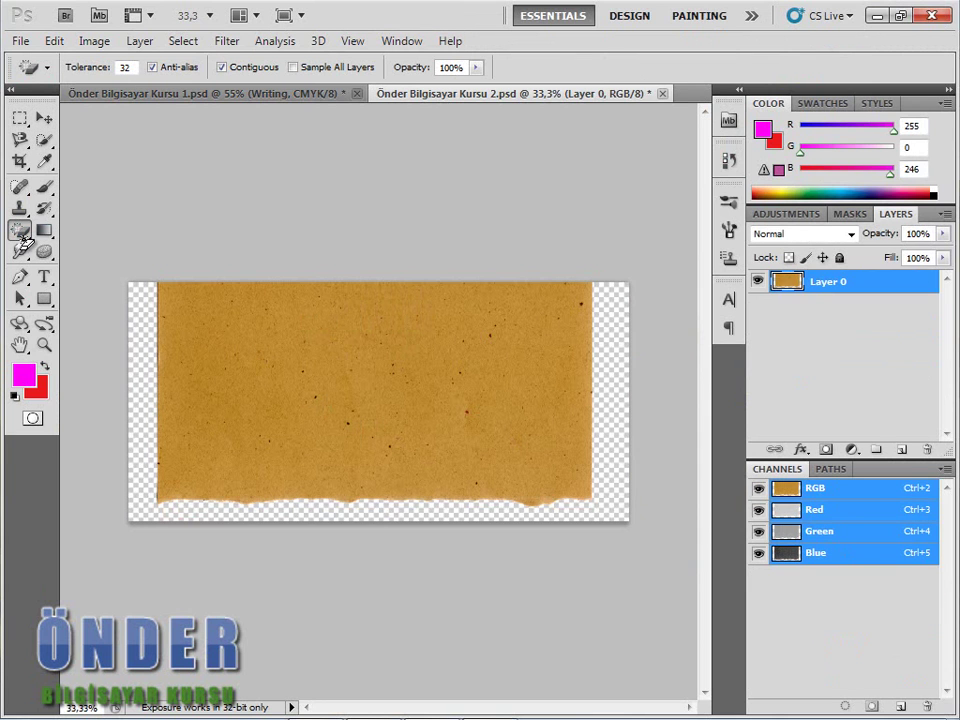
- Paste the cleaned torn paper into the composite as a new layer, Layer 1
key(v)
key(ctrl+Tab)
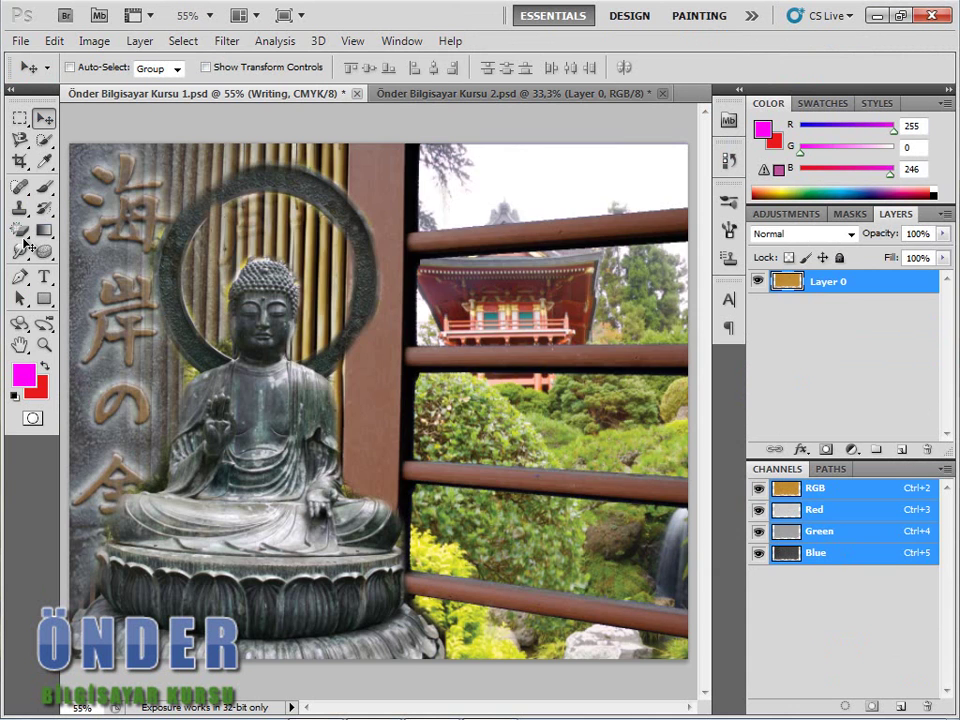
key(ctrl+v)
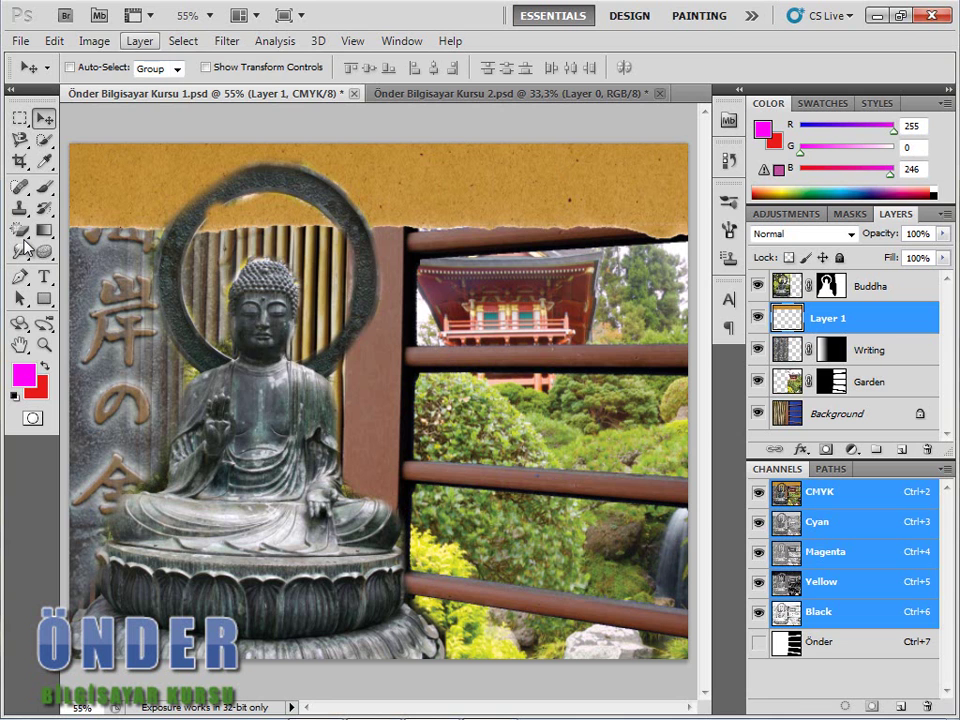
key(alt+i)
key(Down)
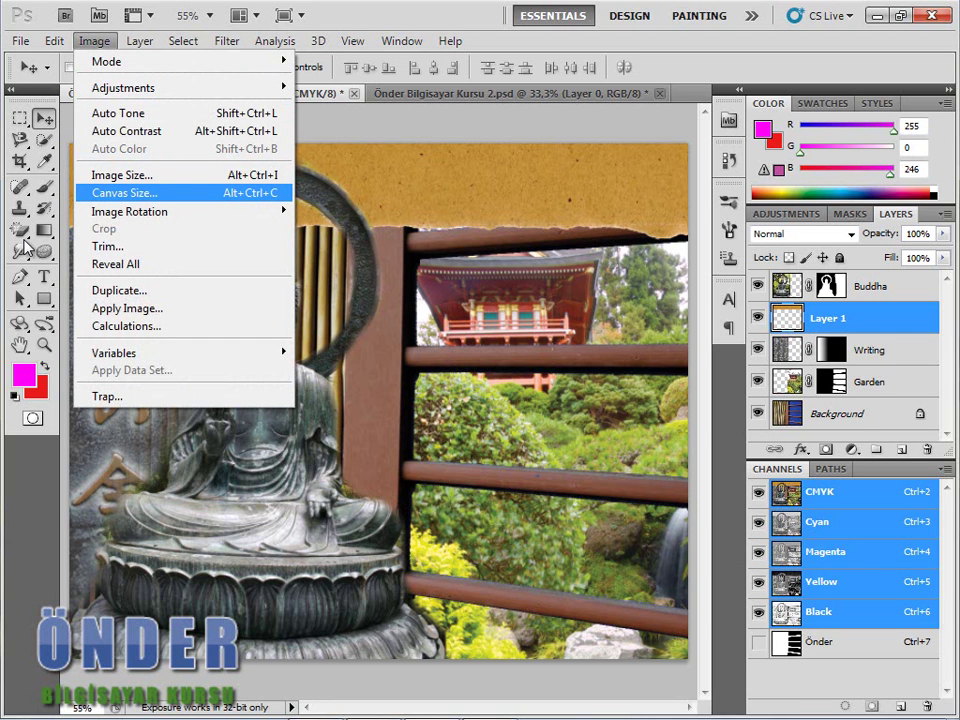
key(Return)
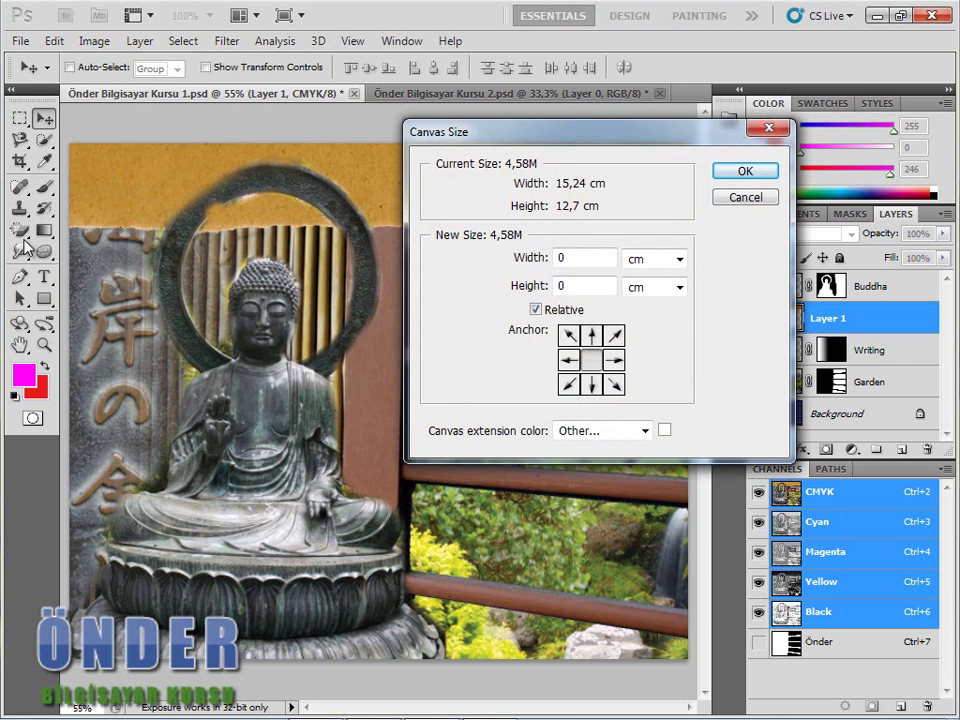
- Add 4 cm relative height at the top, anchored bottom-centre, with a cyan extension colour
key(alt+r)
click(536, 309)
key(Tab)
text(4)
click(591, 384)
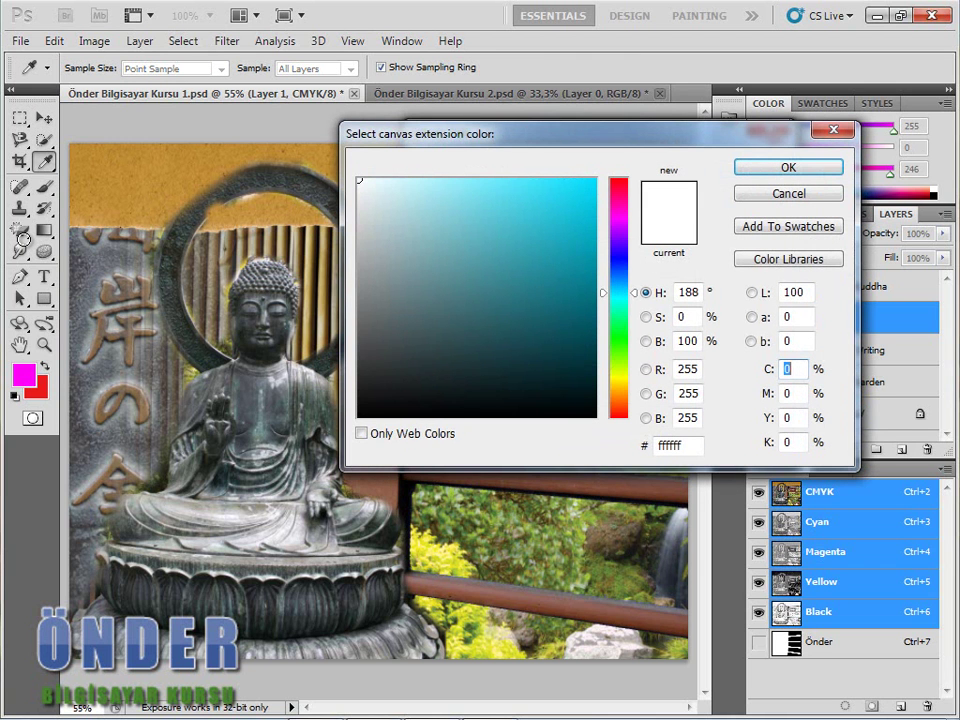
drag(589, 210, 594, 181)
key(Return)
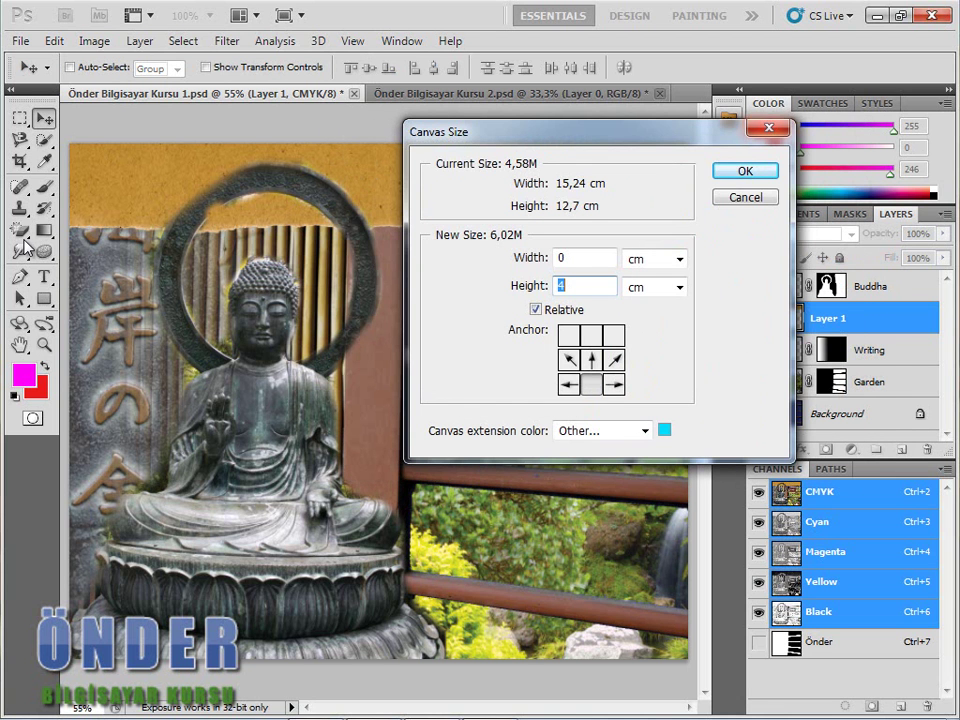
key(Return)
key(ctrl+0)
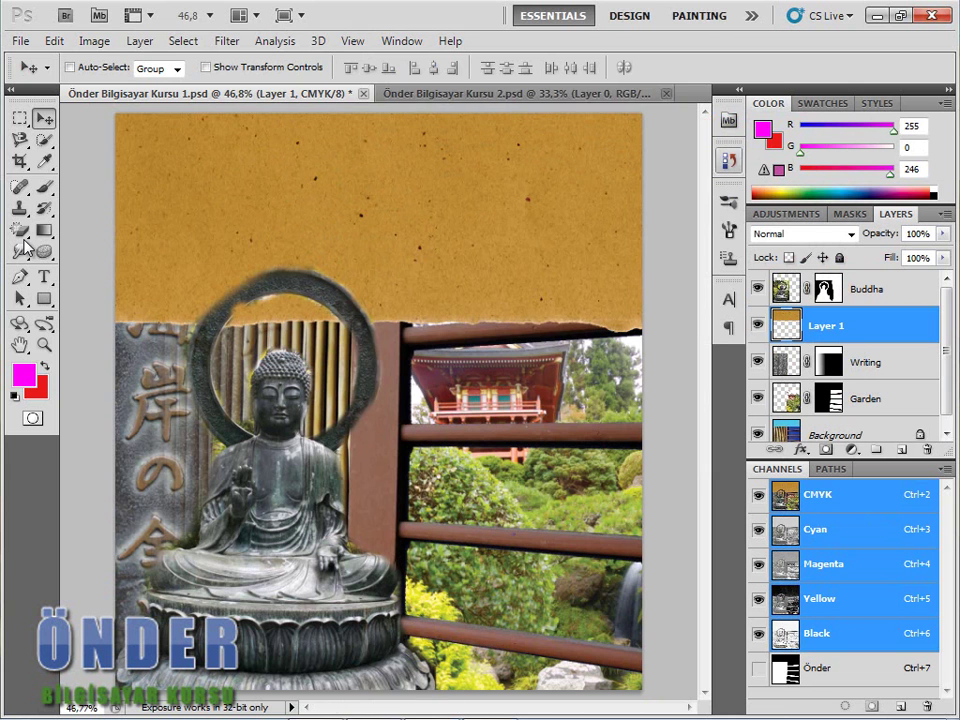
- Position the torn paper layer, duplicate it, and move the copy downward
key(shift+Down)
key(shift+Down)
key(shift+Down)
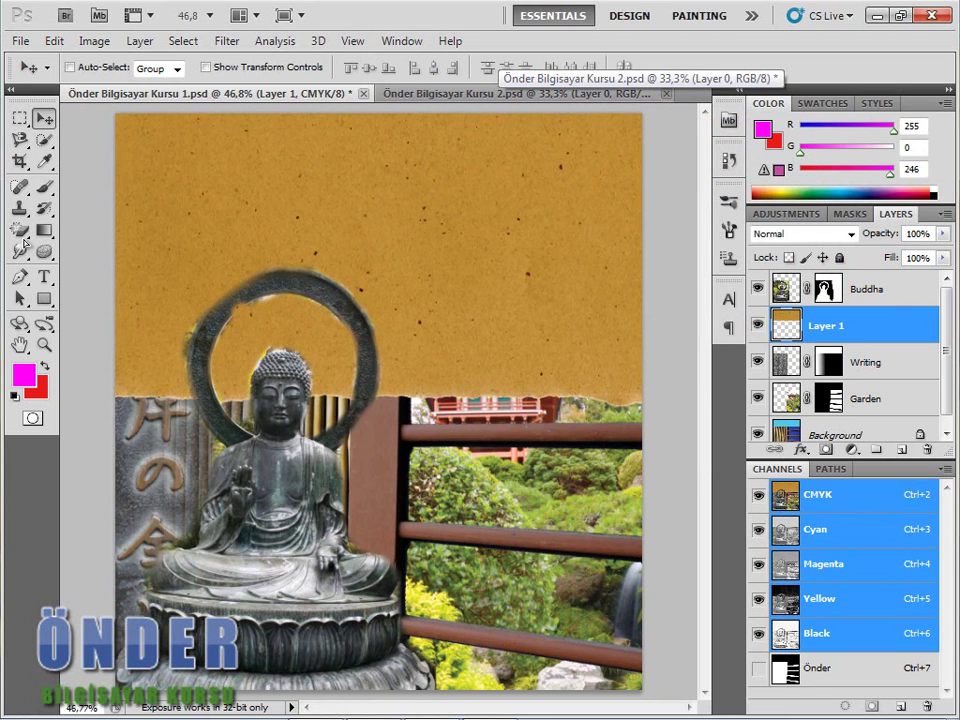
key(shift+Up)
key(shift+Up)
key(shift+Up)
key(shift+Up)
key(shift+Up)
key(shift+Up)
key(shift+Up)
key(shift+Up)
key(shift+Down)
key(shift+Down)
key(shift+Down)
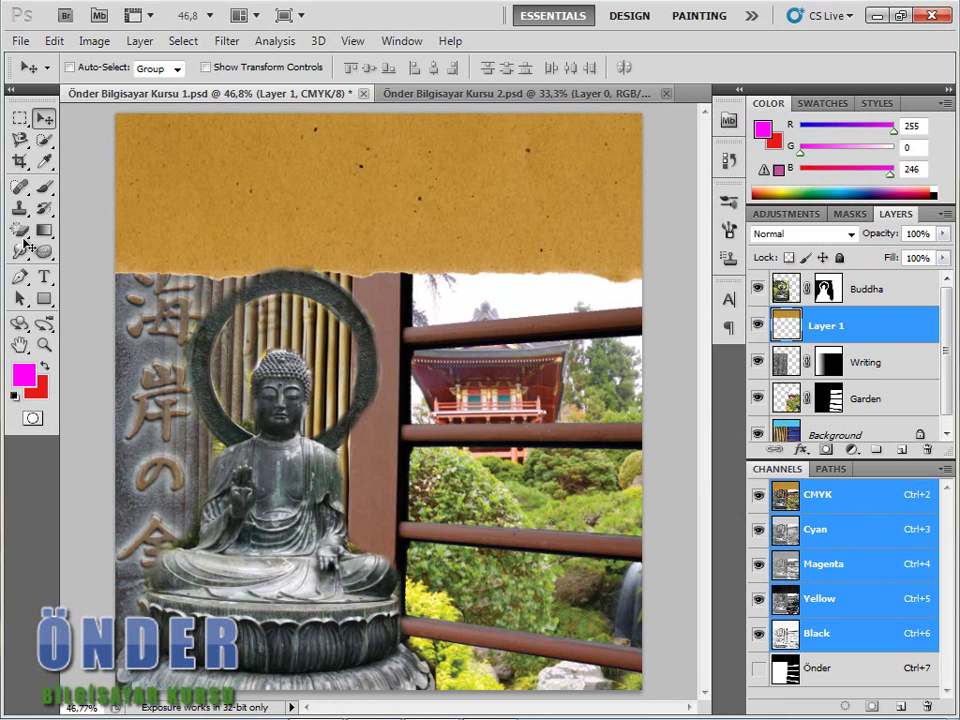
key(ctrl+j)
key(shift+Down)
key(shift+Down)
key(shift+Down)
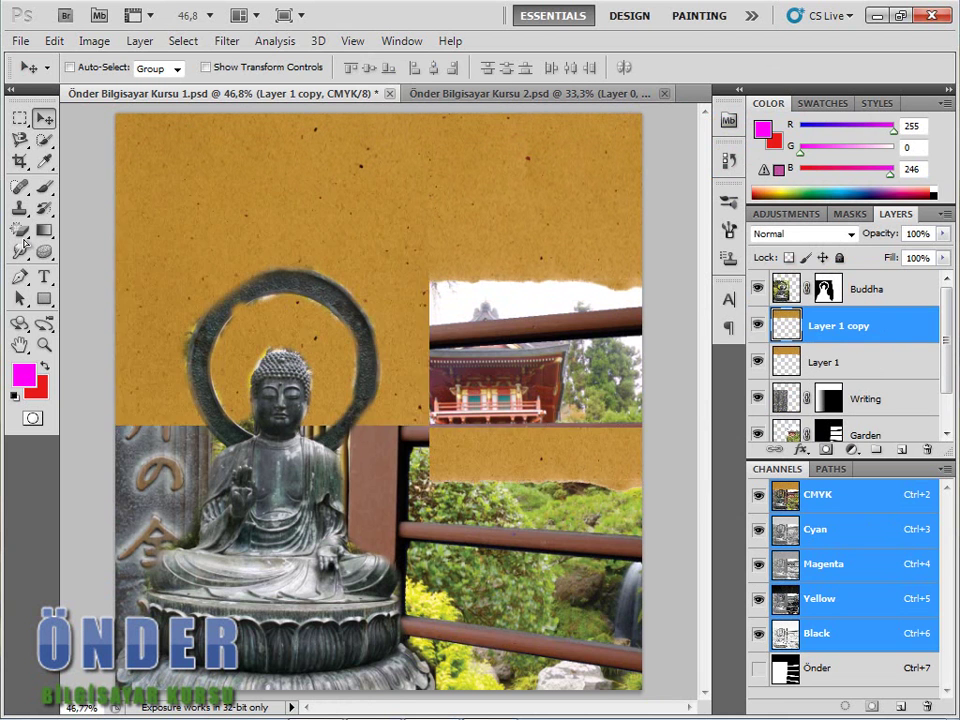
key(shift+Down)
key(shift+Down)
key(shift+Down)
key(shift+Down)
key(shift+Down)
key(shift+Down)
key(shift+Down)
key(shift+Down)
key(shift+Down)
key(shift+Down)
key(shift+Down)
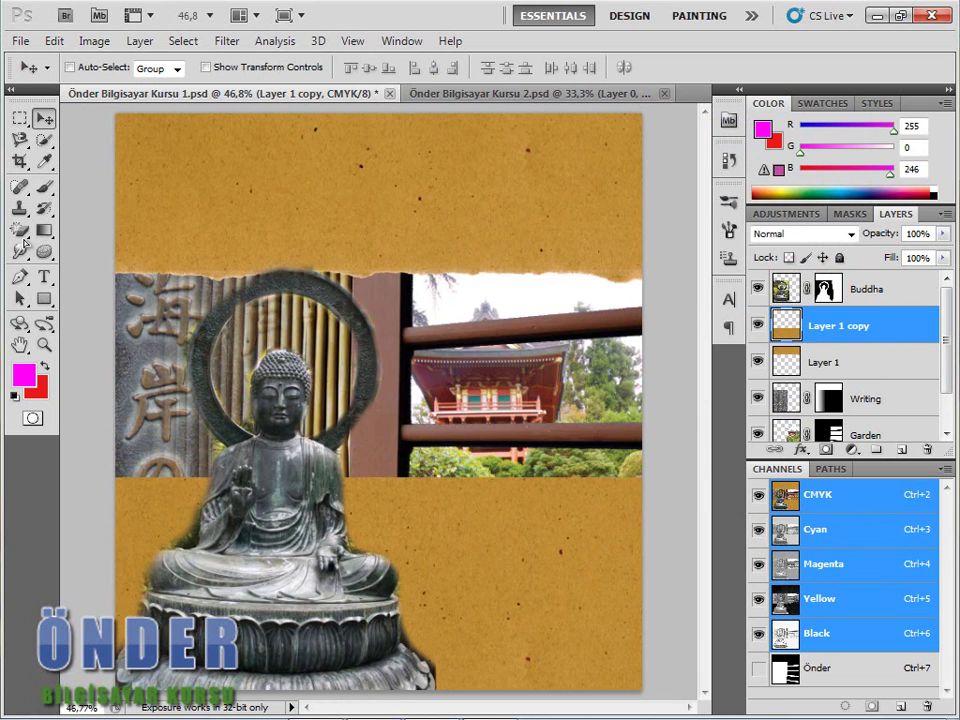
key(shift+Down)
key(shift+Down)
key(shift+Down)
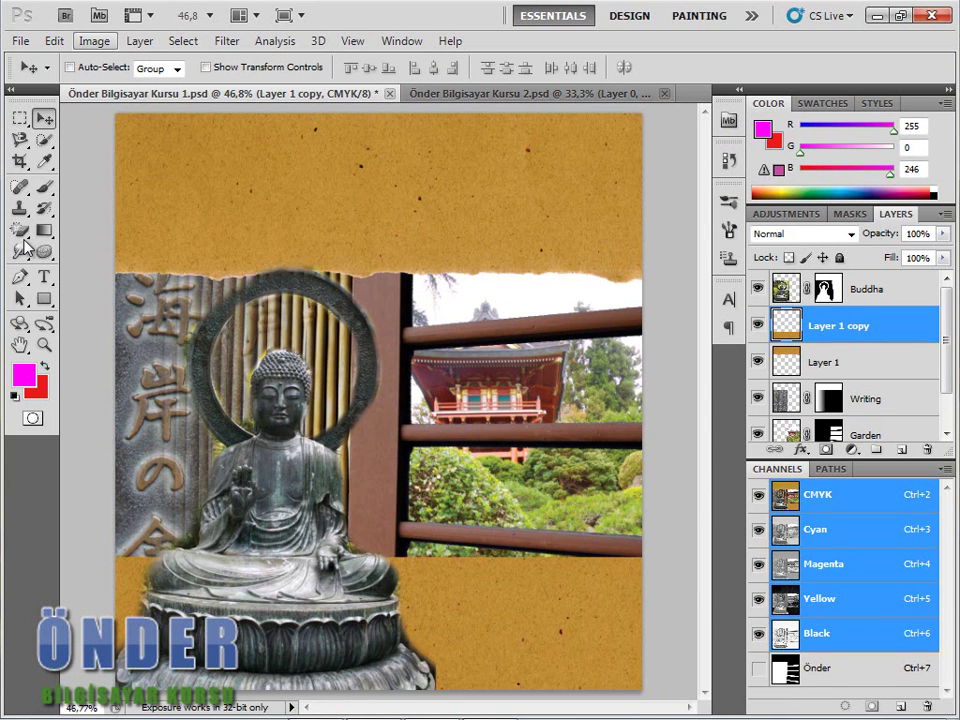
- Flip the paper copy vertically and move it toward the bottom edge
key(alt+e)
key(Down)
key(Down)
key(Down)
key(Down)
key(Down)
key(Right)
key(Down)
key(Down)
key(Down)
key(Down)
key(Down)
key(Down)
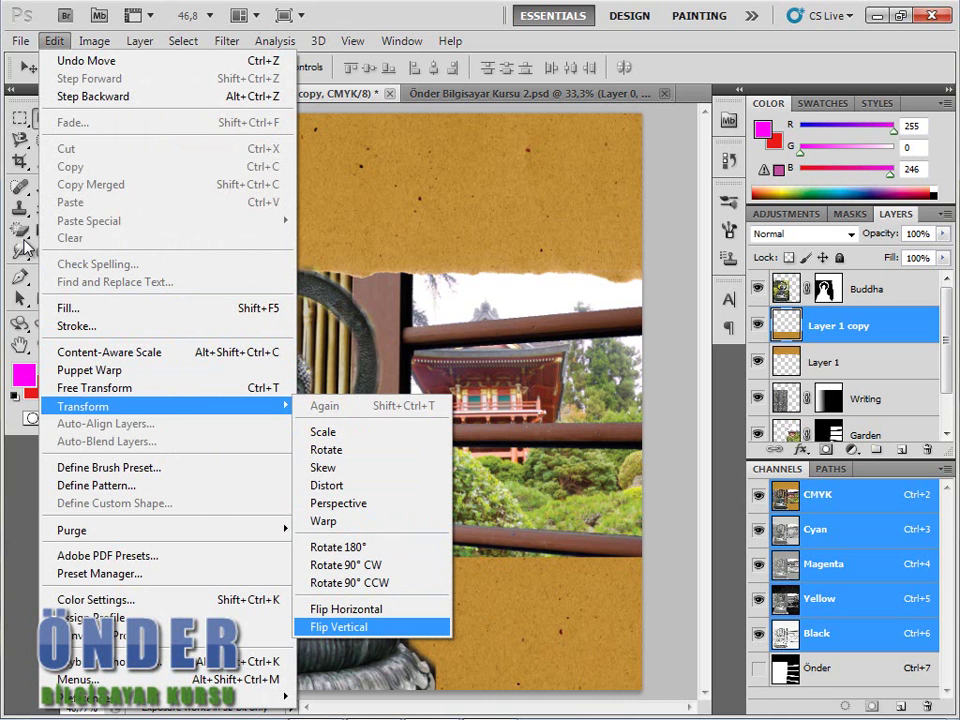
key(Return)
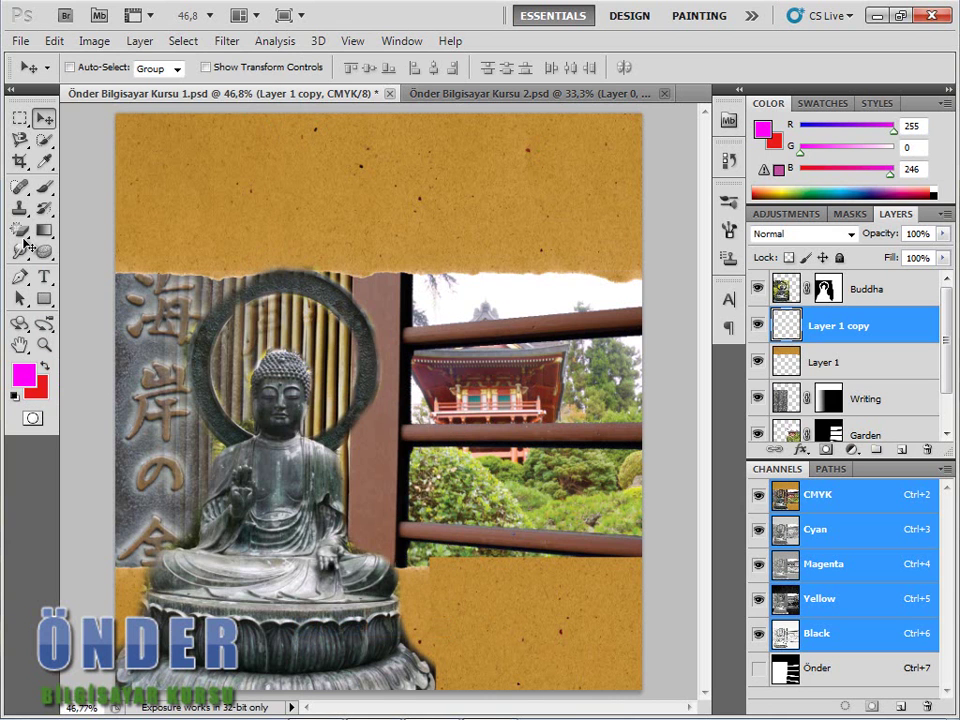
key(shift+Down)
key(shift+Down)
key(shift+Down)
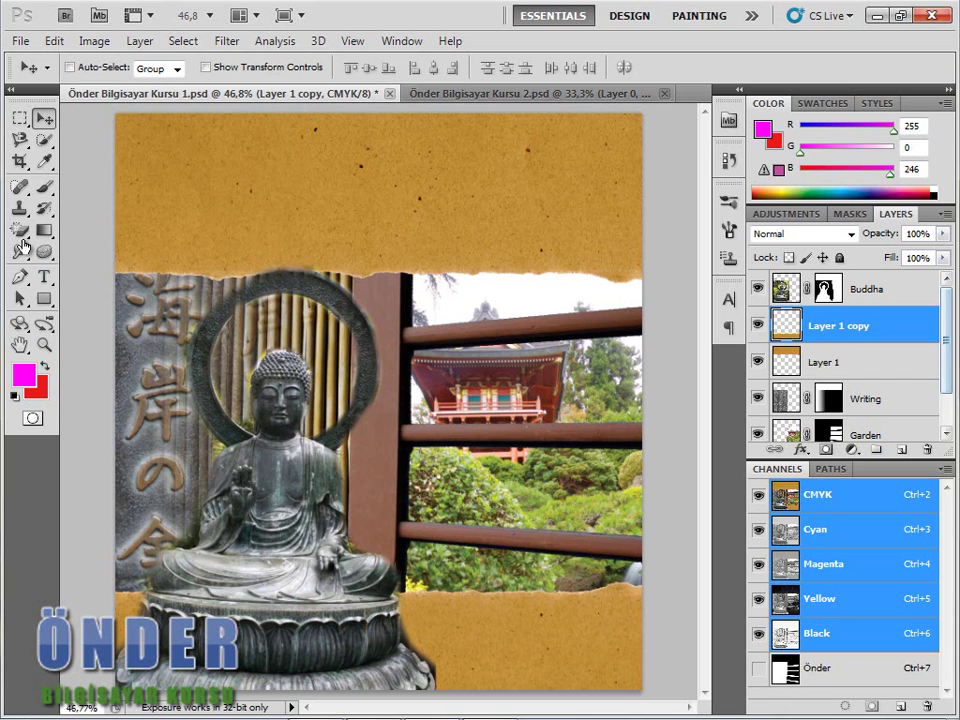
- Stack the bottom paper strip above the Buddha and fine-tune its position
key(alt+shift+bracketright)
key(ctrl+bracketright)
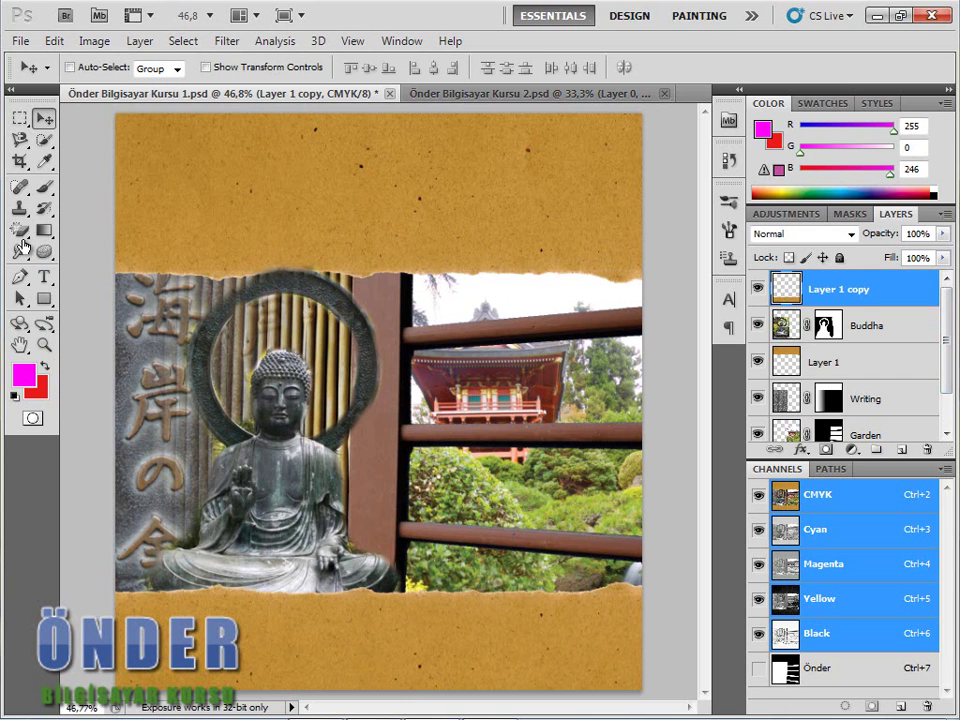
key(shift+Down)
key(shift+Down)
key(shift+Down)
key(shift+Down)
key(shift+Down)
key(shift+Up)
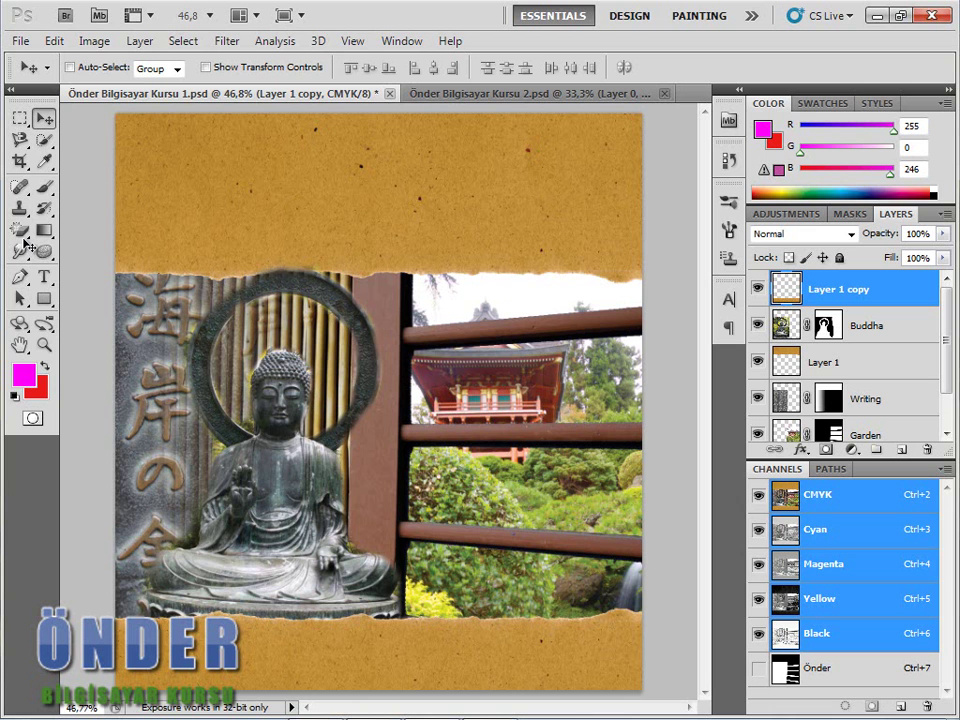
key(ctrl+z)
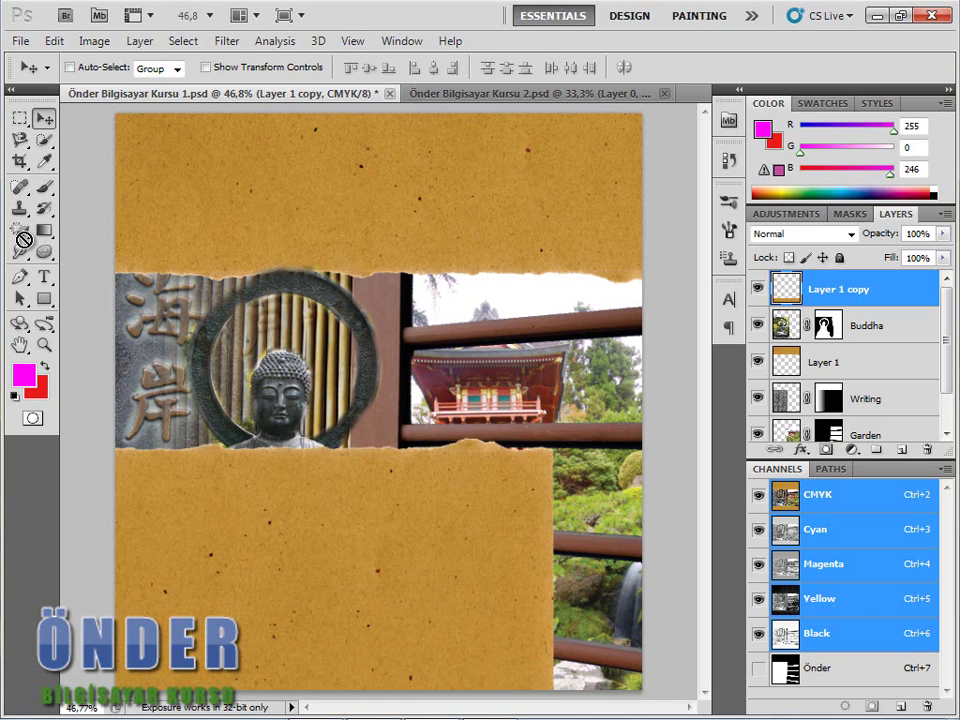
key(ctrl+z)
key(alt+i)
key(Down)
key(Down)
key(Down)
key(Down)
key(Down)
key(Return)
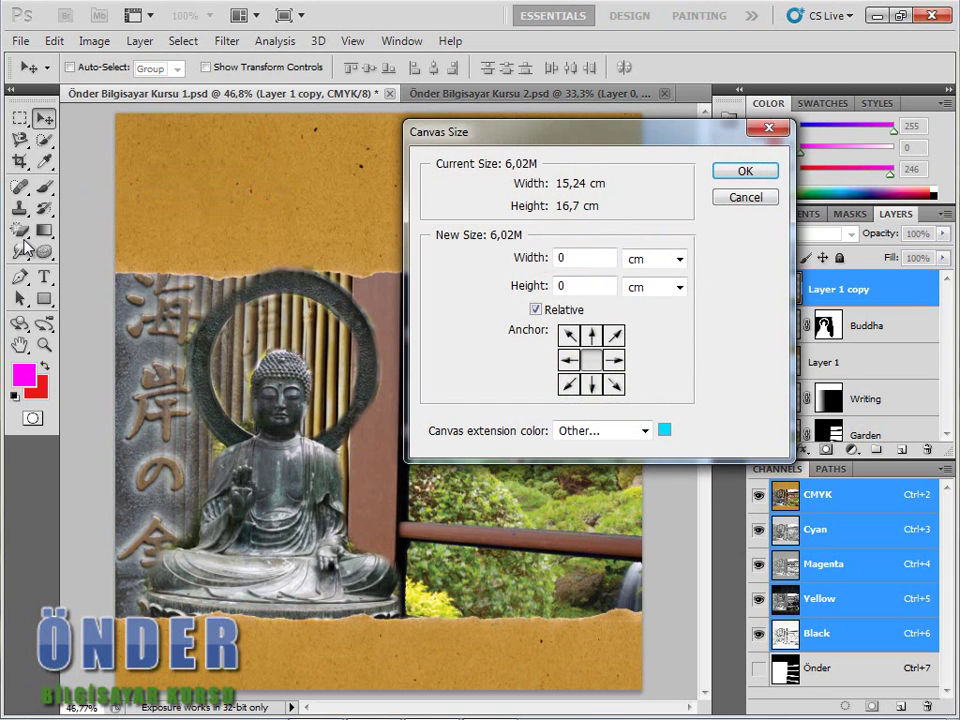
- Add 2 cm to the canvas height at the bottom, anchored top-centre, and fit on screen
text(2)
key(Up)
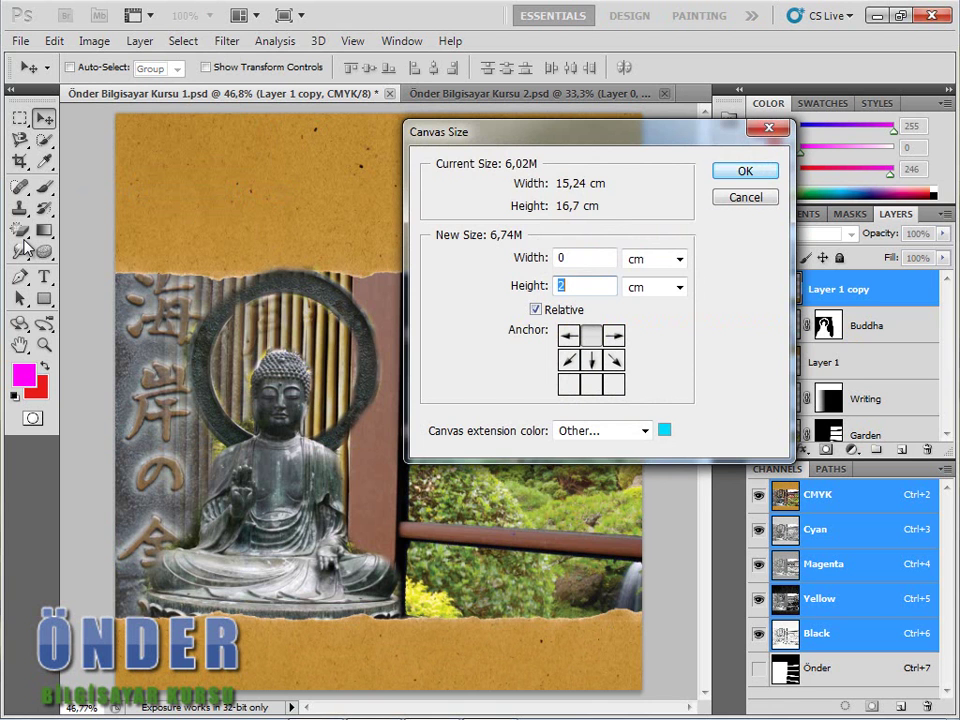
key(Return)
key(ctrl+0)
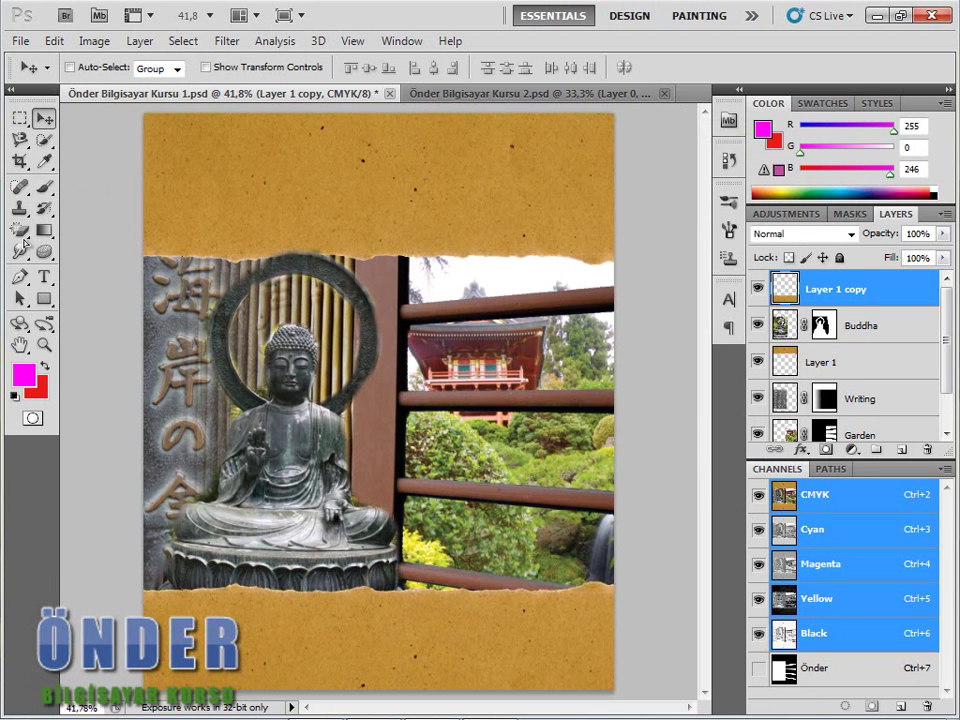
- Nudge the bottom paper strip to the new edge and Layer 1 slightly down
key(shift+Down)
key(shift+Down)
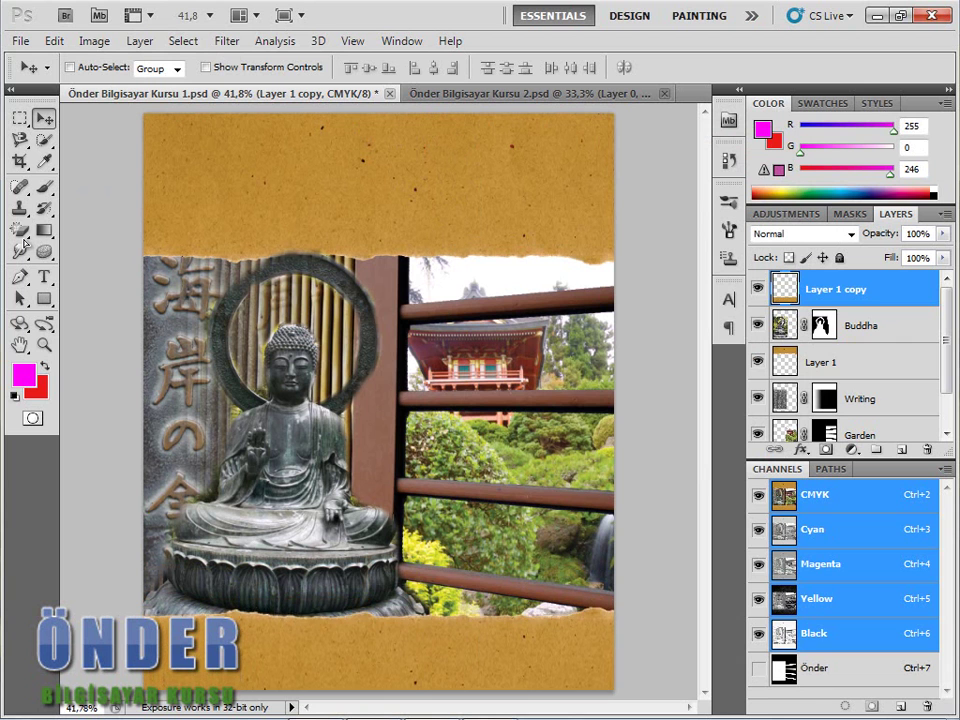
key(shift+Down)
key(shift+Down)
key(shift+Down)
key(shift+Down)
key(shift+Up)
key(shift+Up)
key(shift+Up)
key(shift+Up)
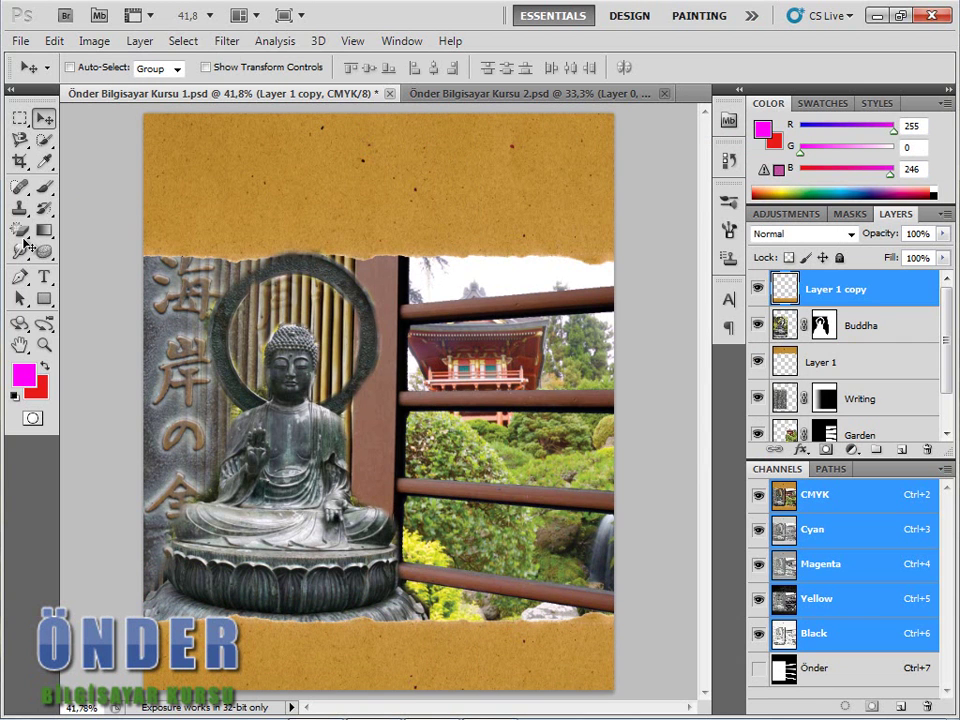
key(alt+bracketleft)
key(alt+bracketleft)
key(shift+Down)
key(shift+Down)
key(shift+Down)
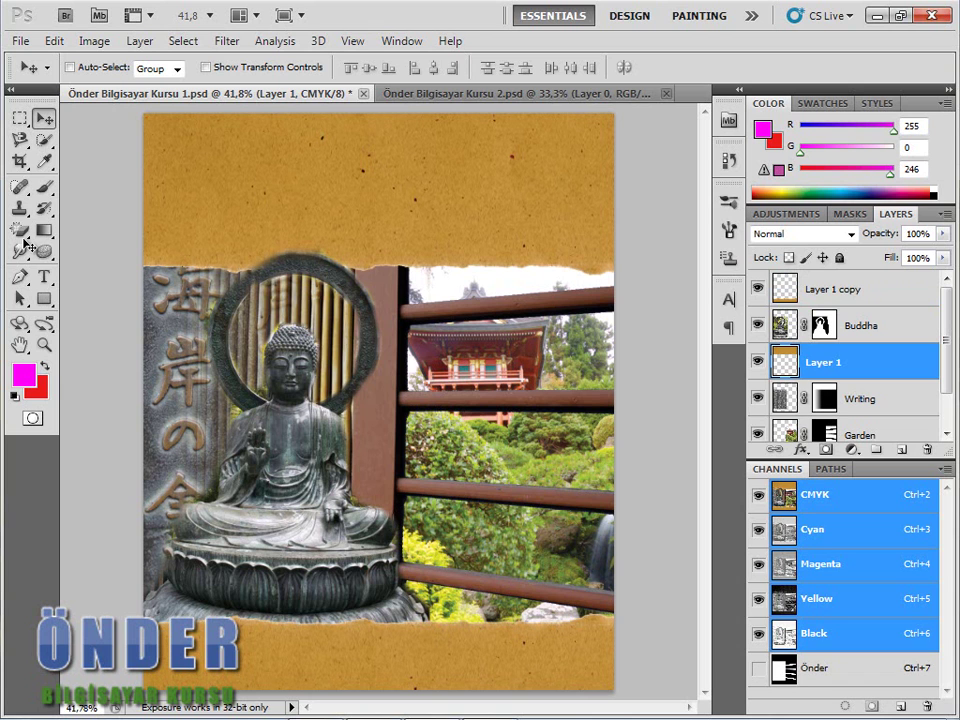
- Add a Hue/Saturation adjustment layer above Layer 1 with Colorize enabled
key(alt+bracketright)
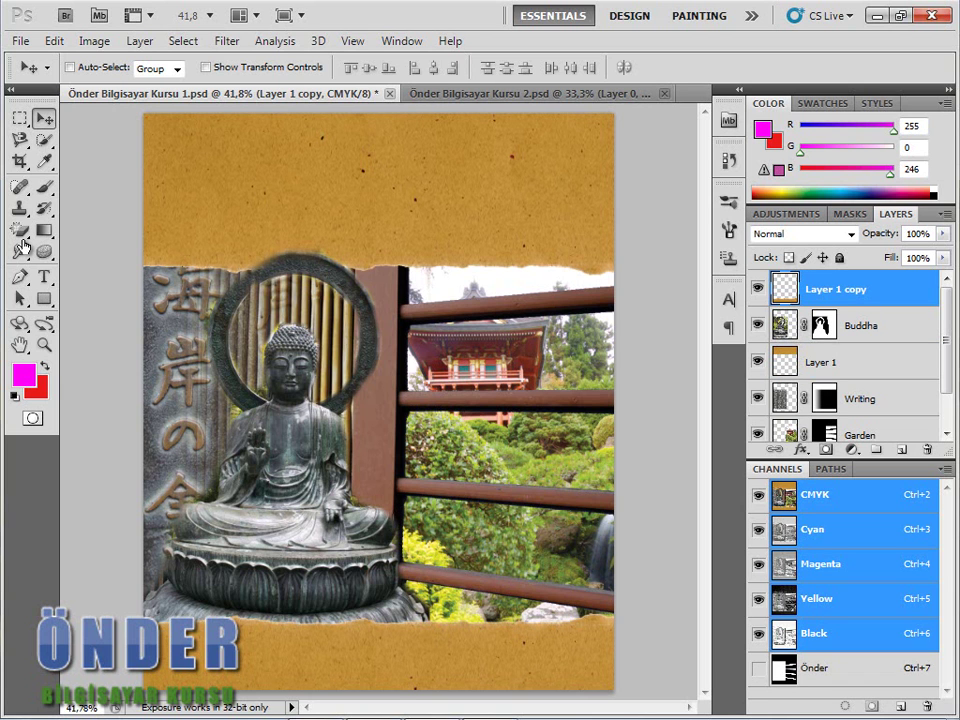
key(alt+bracketleft)
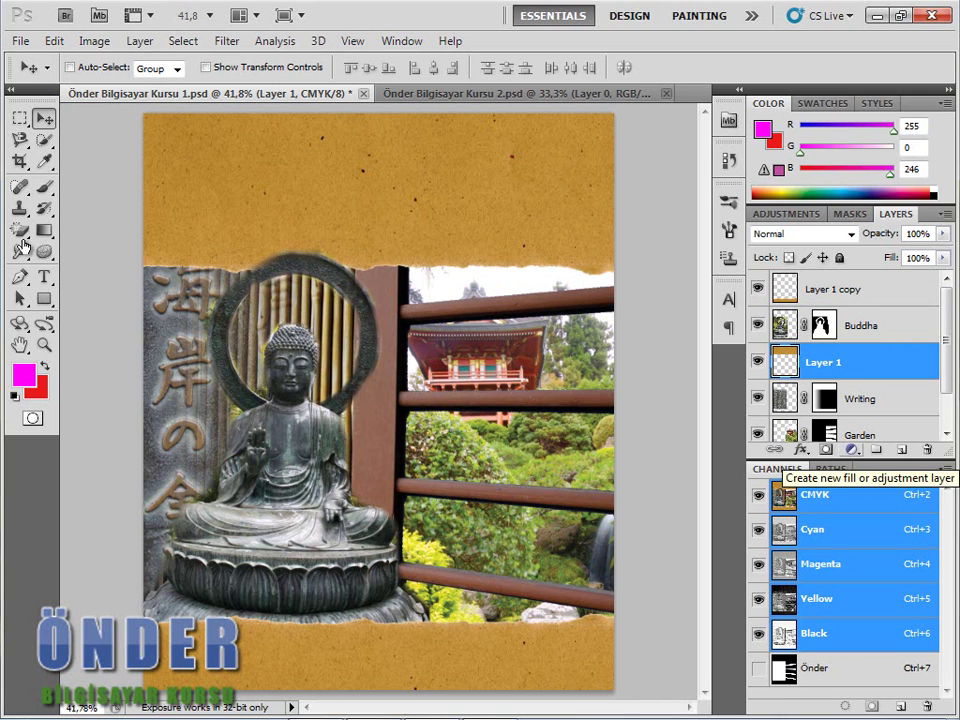
click(851, 449)
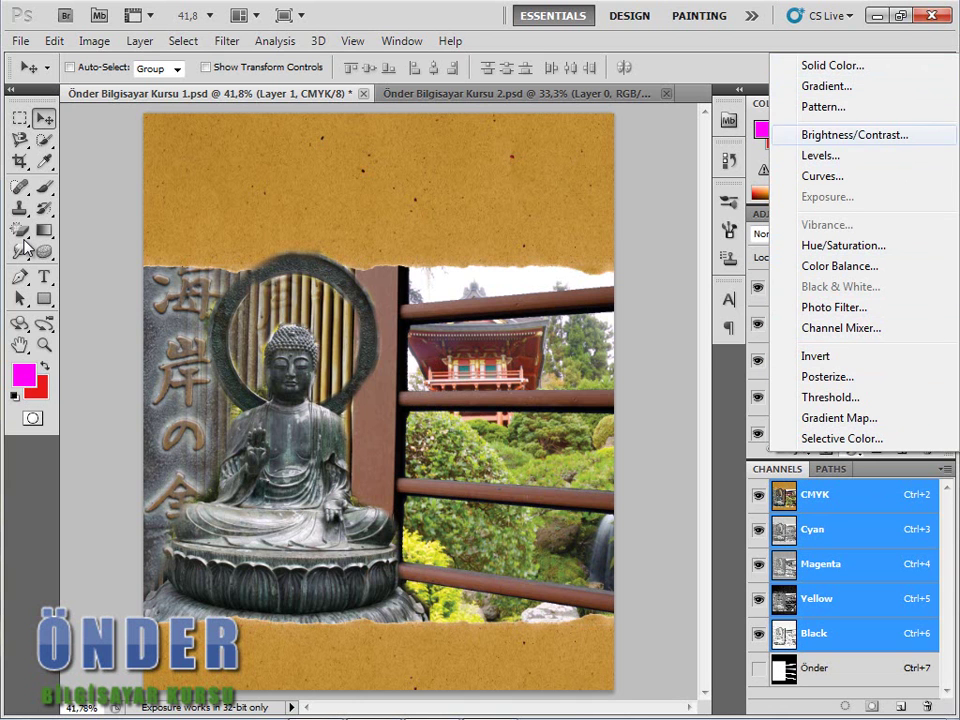
click(843, 245)
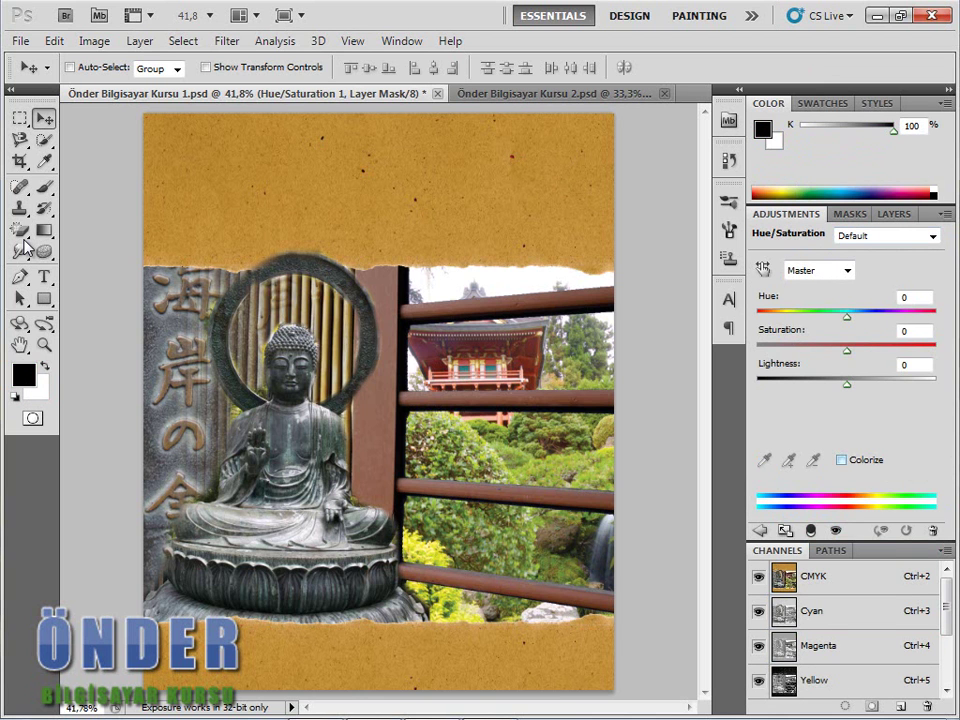
click(841, 459)
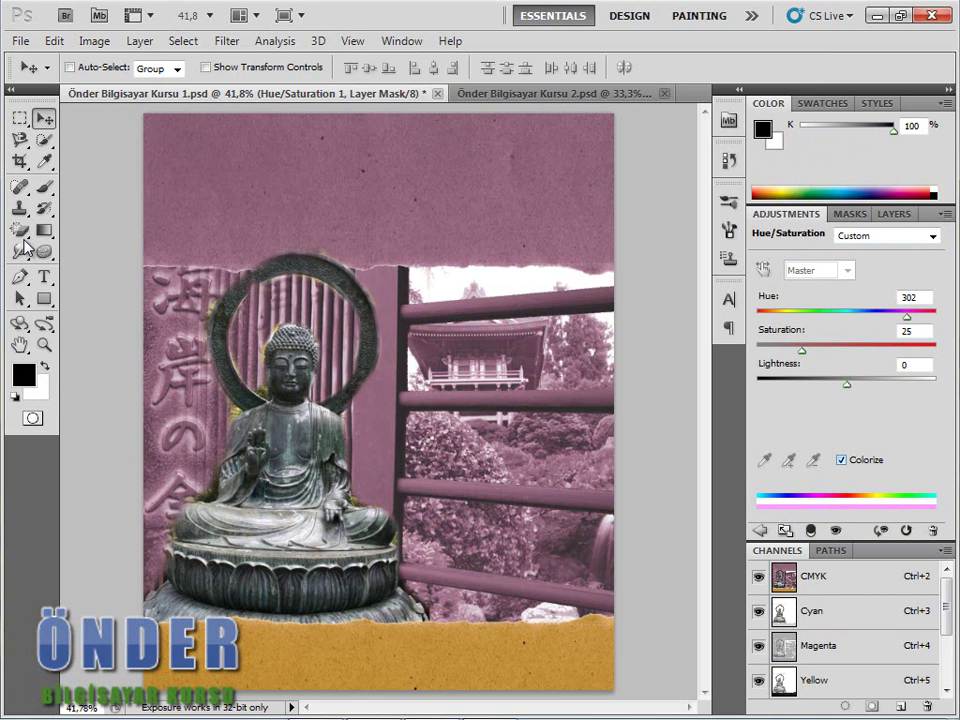
- Set the colorize Hue to 305 and Saturation to 49 for a magenta tint
key(shift+Up)
key(shift+Up)
key(shift+Up)
key(shift+Up)
key(shift+Up)
key(shift+Up)
key(shift+Up)
key(shift+Up)
key(shift+Up)
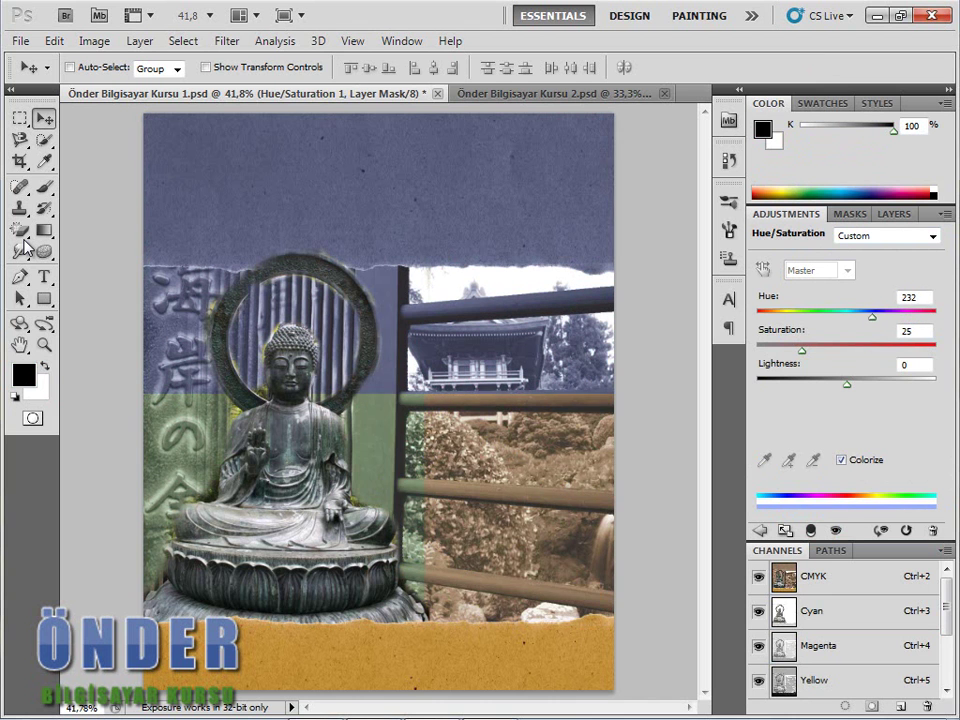
key(Up)
key(Up)
key(Tab)
key(Up)
key(Up)
key(Up)
key(Up)
key(Up)
key(Up)
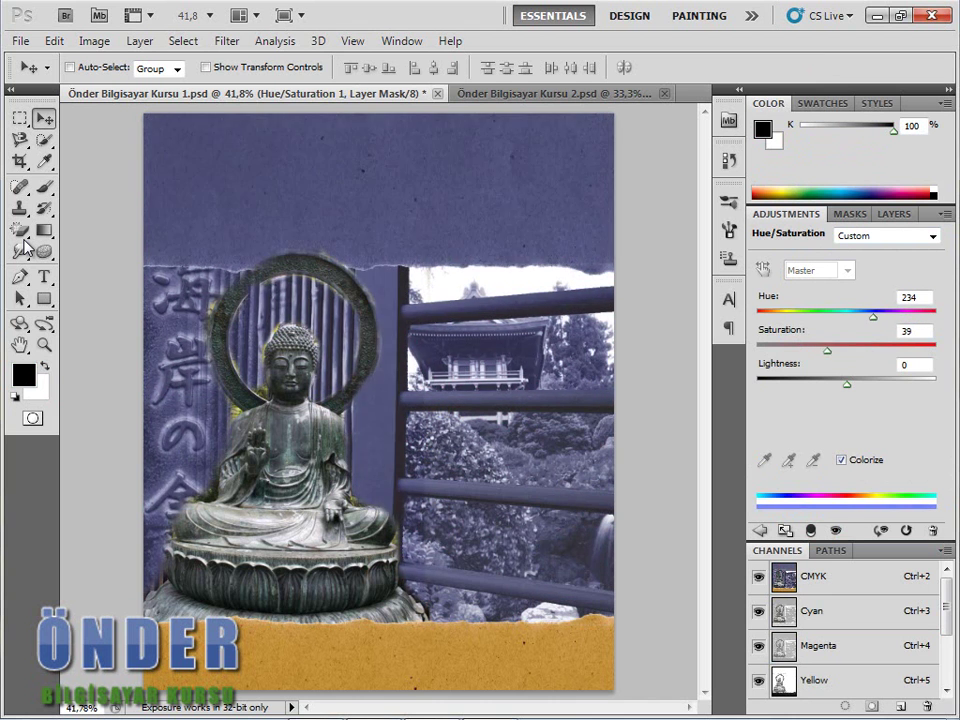
key(Up)
key(shift+Tab)
key(shift+Up)
key(shift+Up)
key(shift+Up)
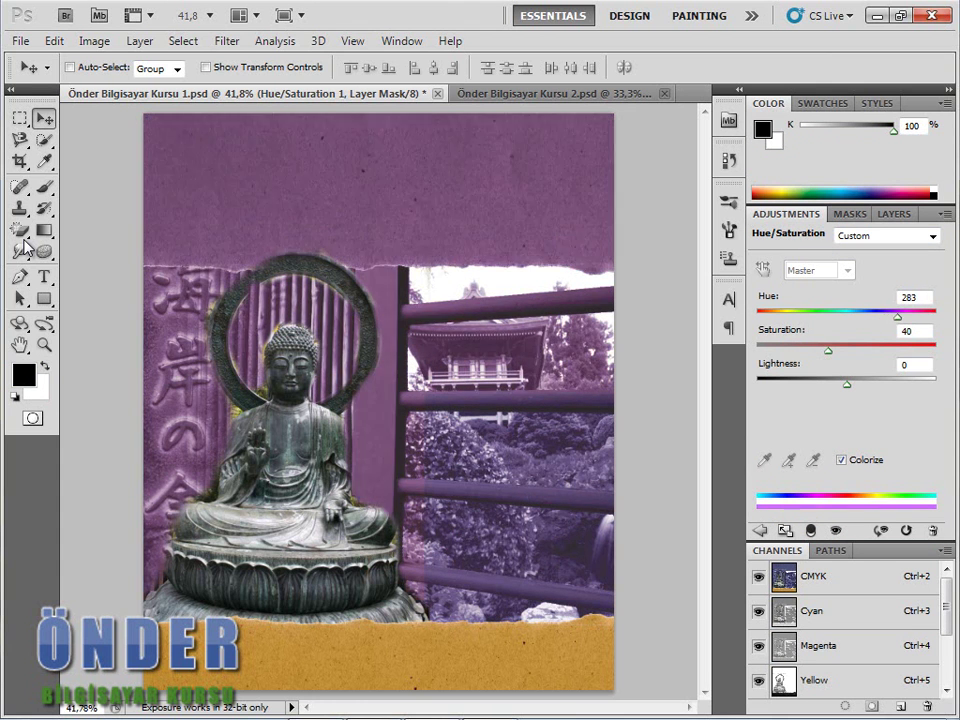
key(shift+Up)
key(shift+Up)
key(Up)
key(Tab)
key(Up)
key(Up)
key(Up)
key(Up)
key(Up)
key(Up)
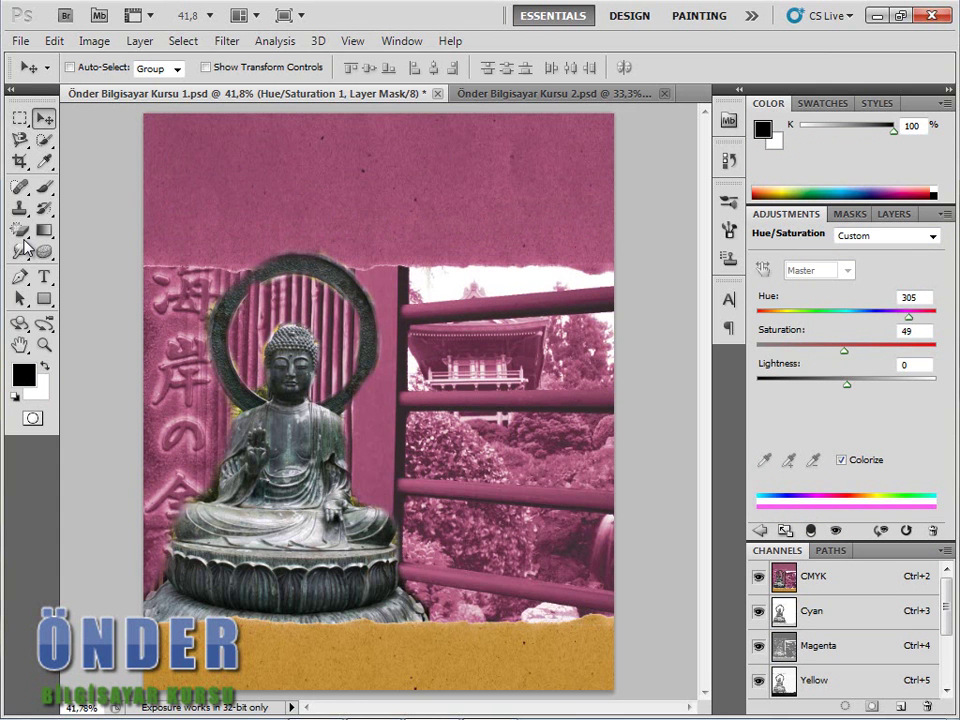
key(F7)
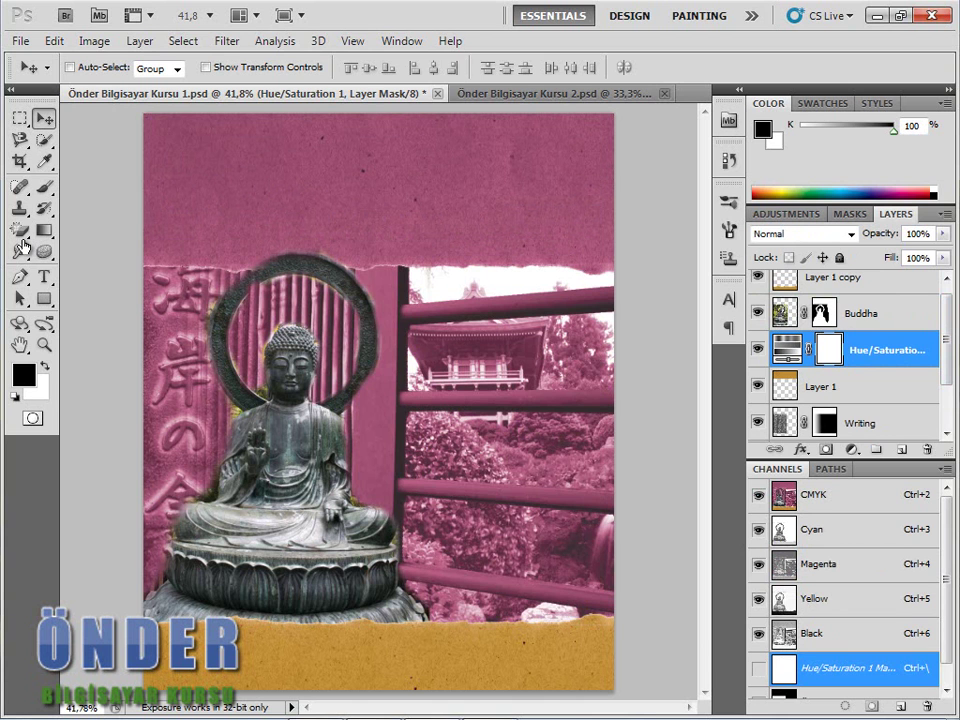
- Clip the Hue/Saturation tint to the top torn-paper strip, Layer 1
key(shift+F10)
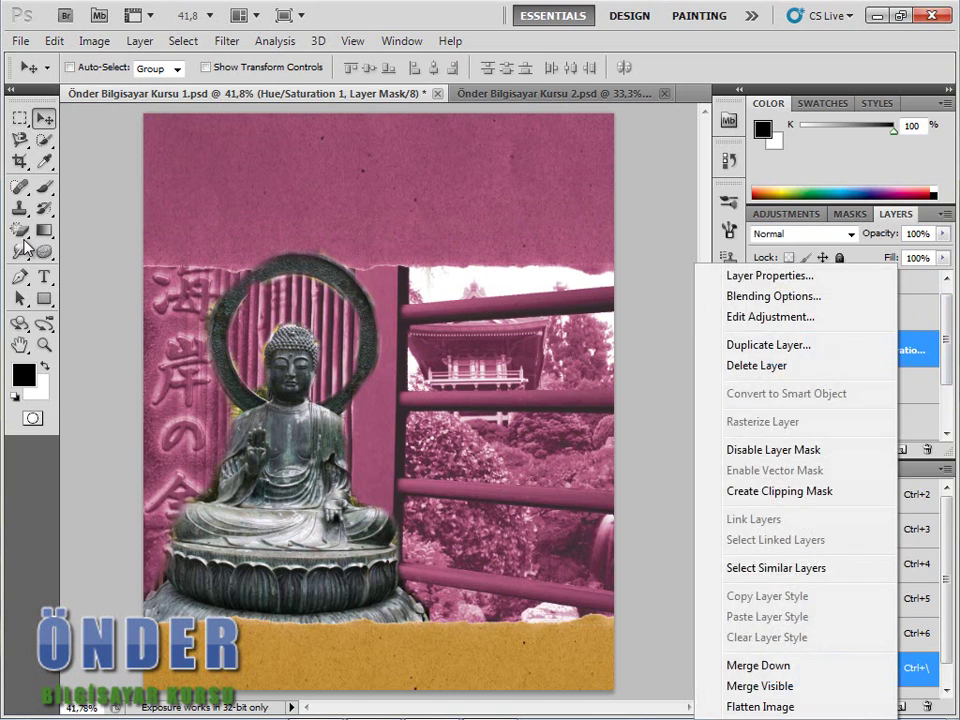
key(Down)
key(Down)
key(Down)
key(Down)
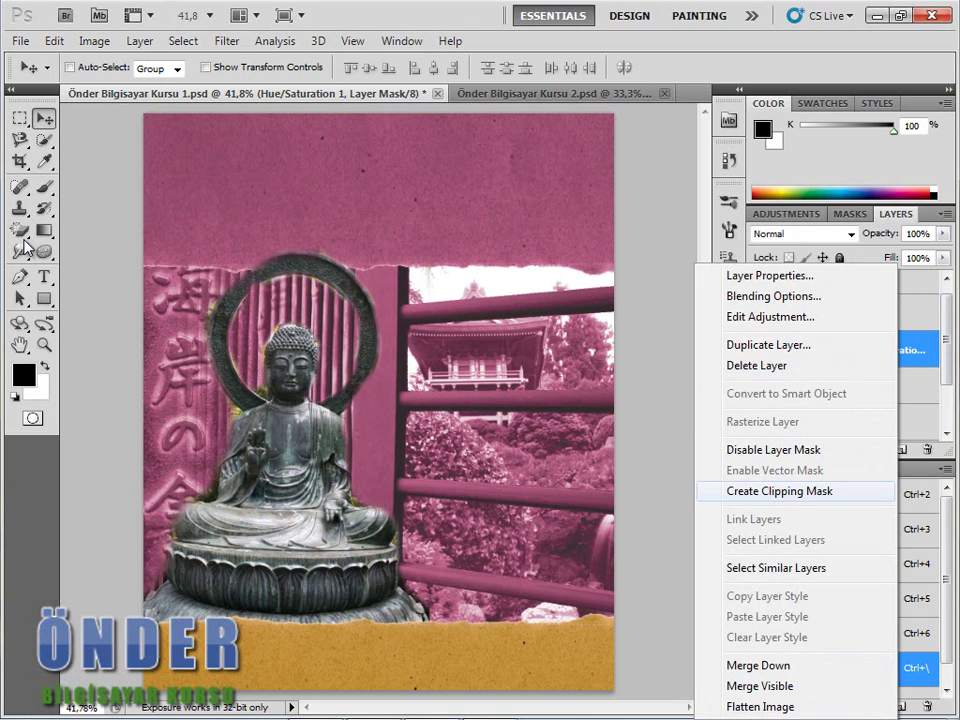
key(Return)
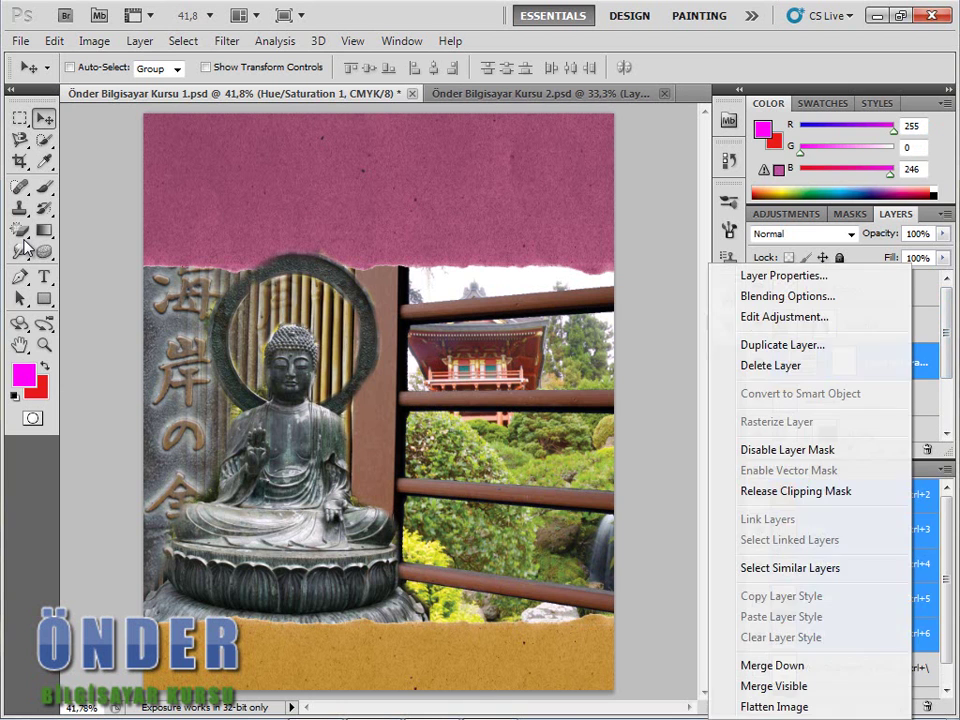
- Duplicate the tint layer and clip the copy to the bottom paper strip
key(Return)
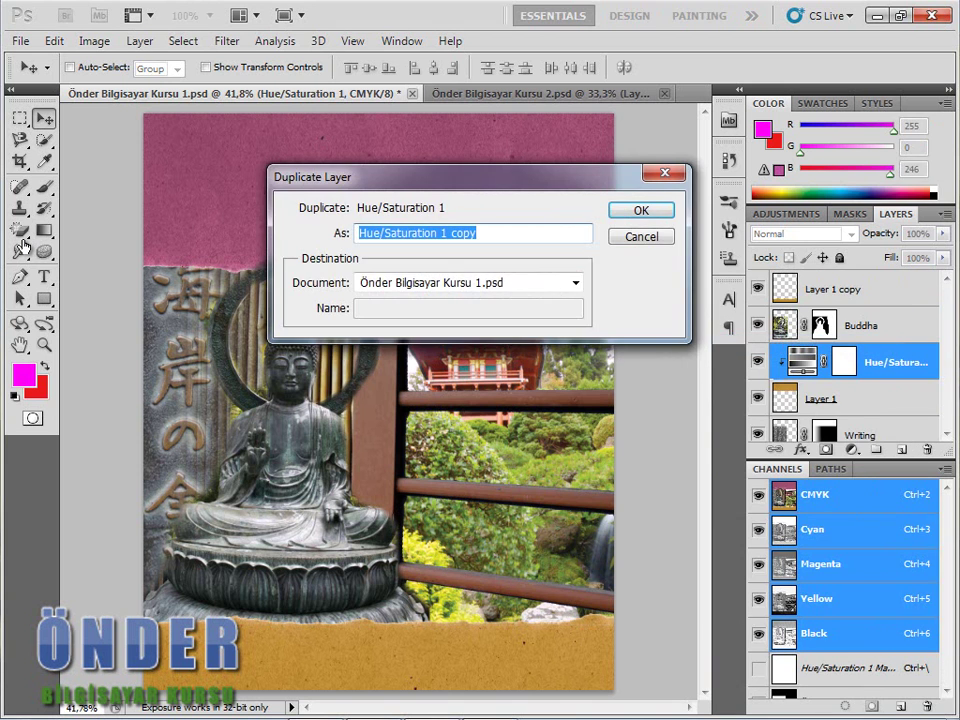
key(Return)
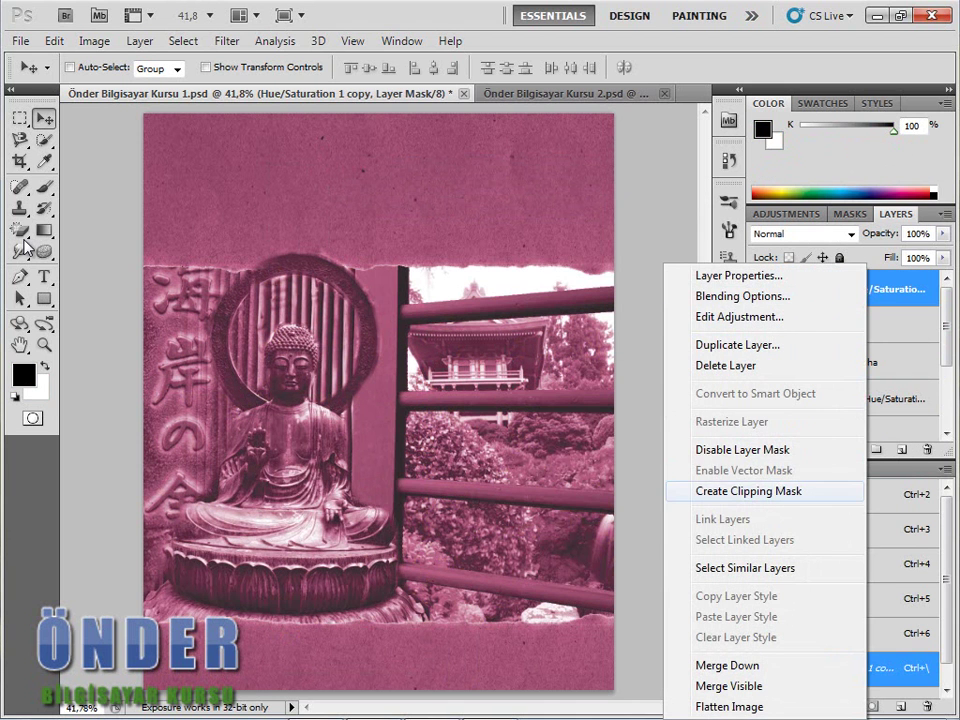
key(Return)
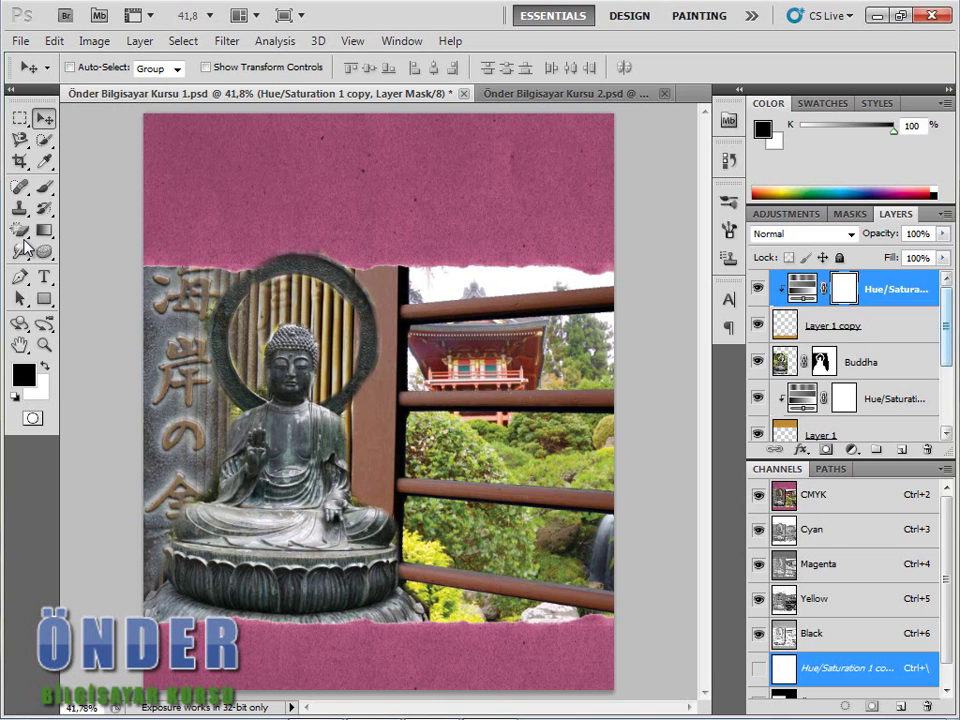
scroll(850, 360, down, 3)
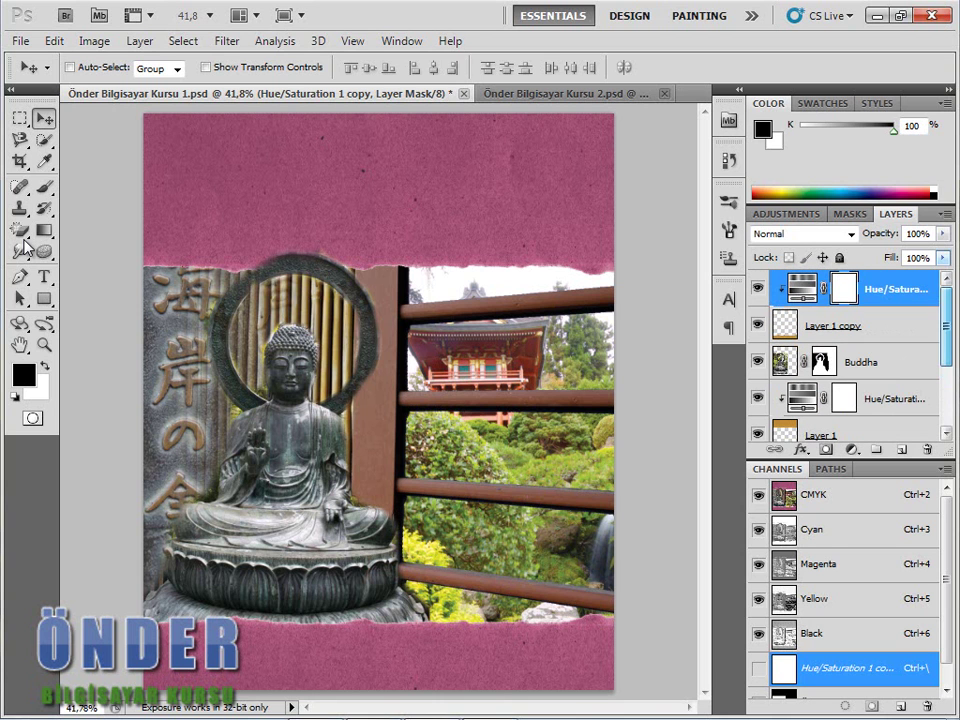